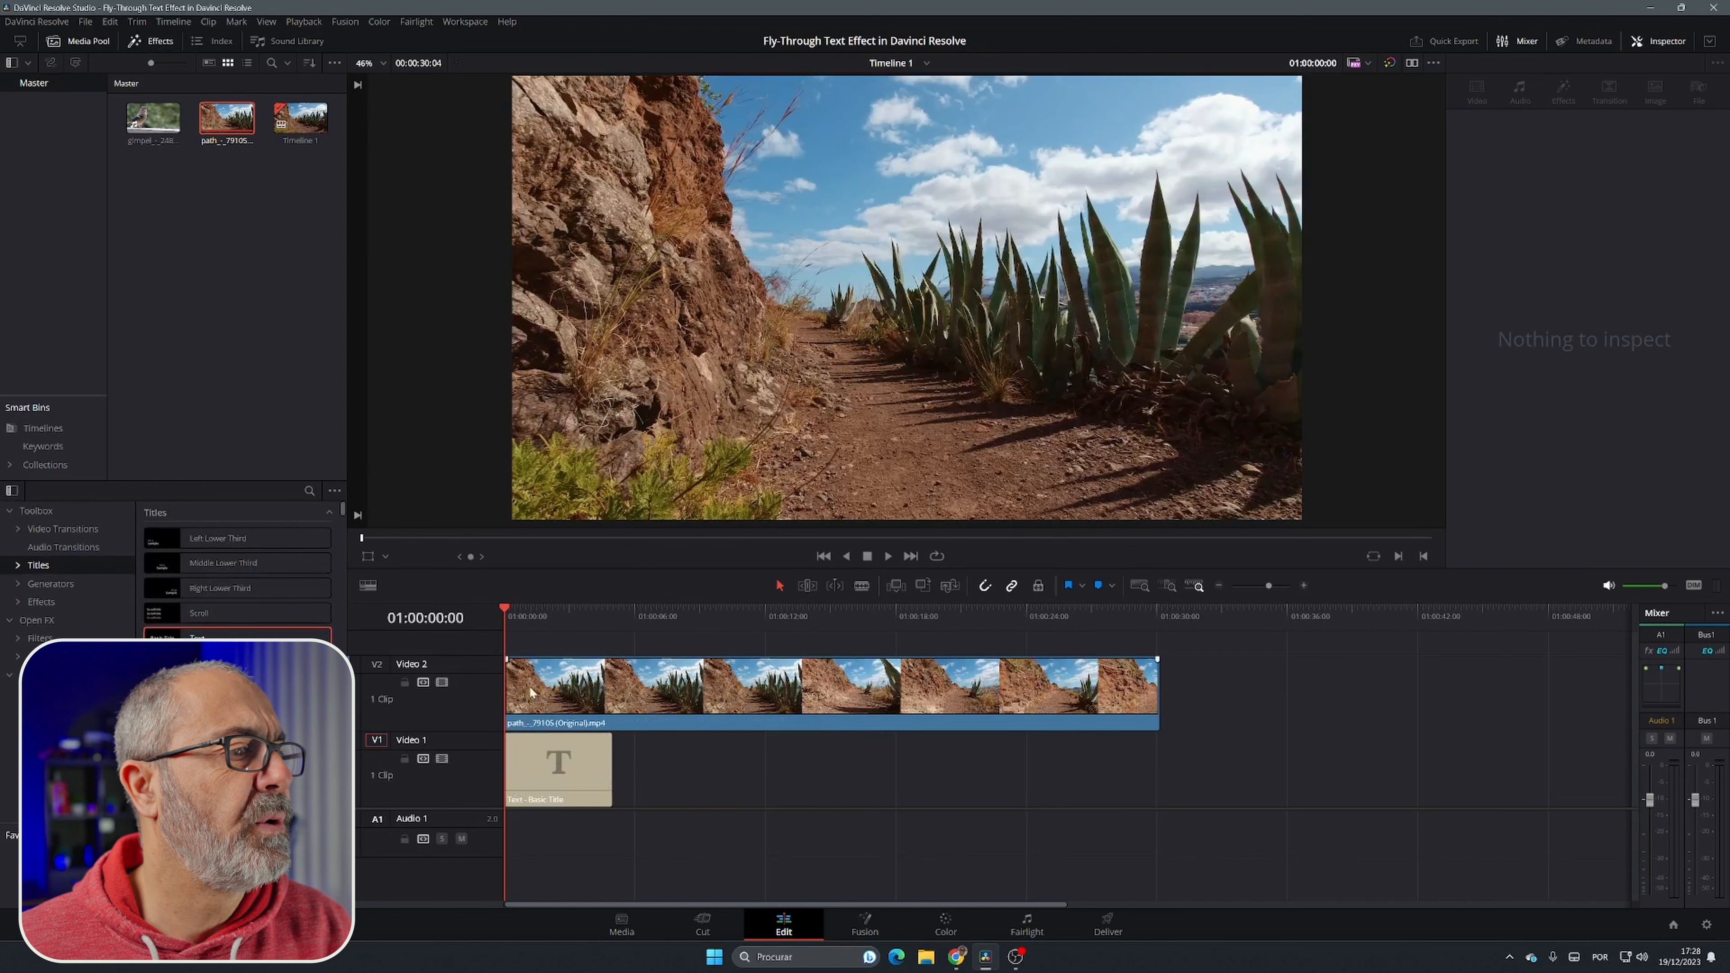
Step: Set the composite mode of the path video clip on Video 2 to Darken
{"action": "left_click", "coordinate": [638, 708]}
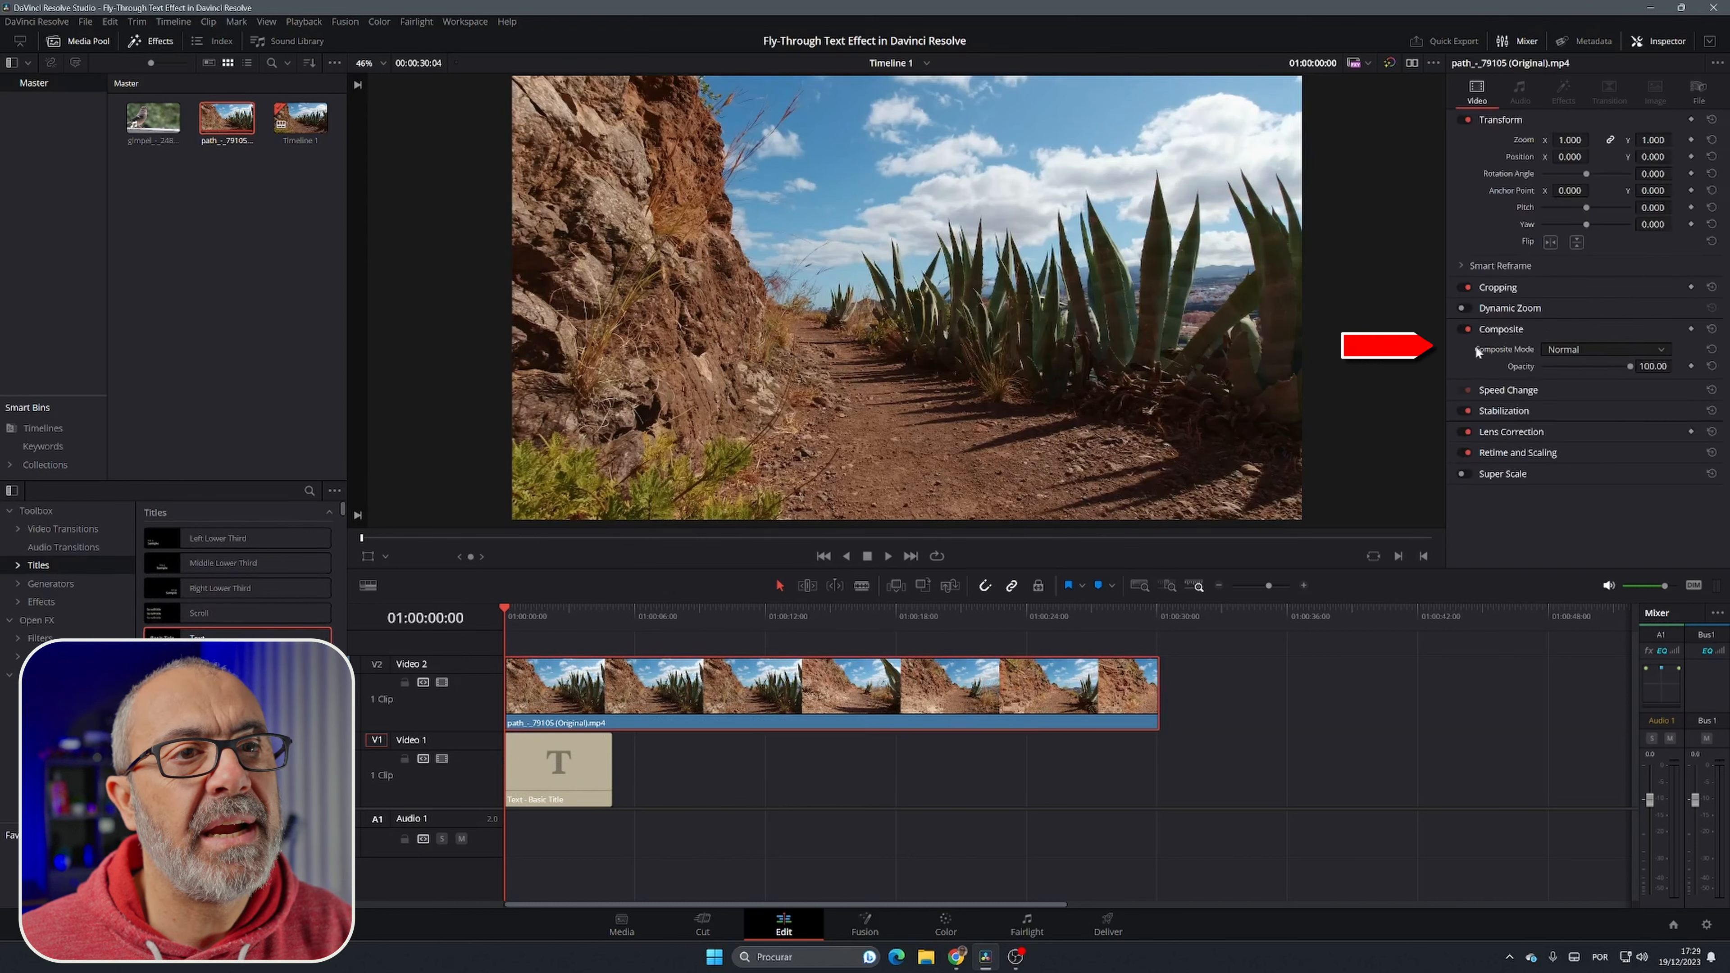
{"action": "left_click", "coordinate": [1667, 44]}
{"action": "left_click", "coordinate": [1668, 41]}
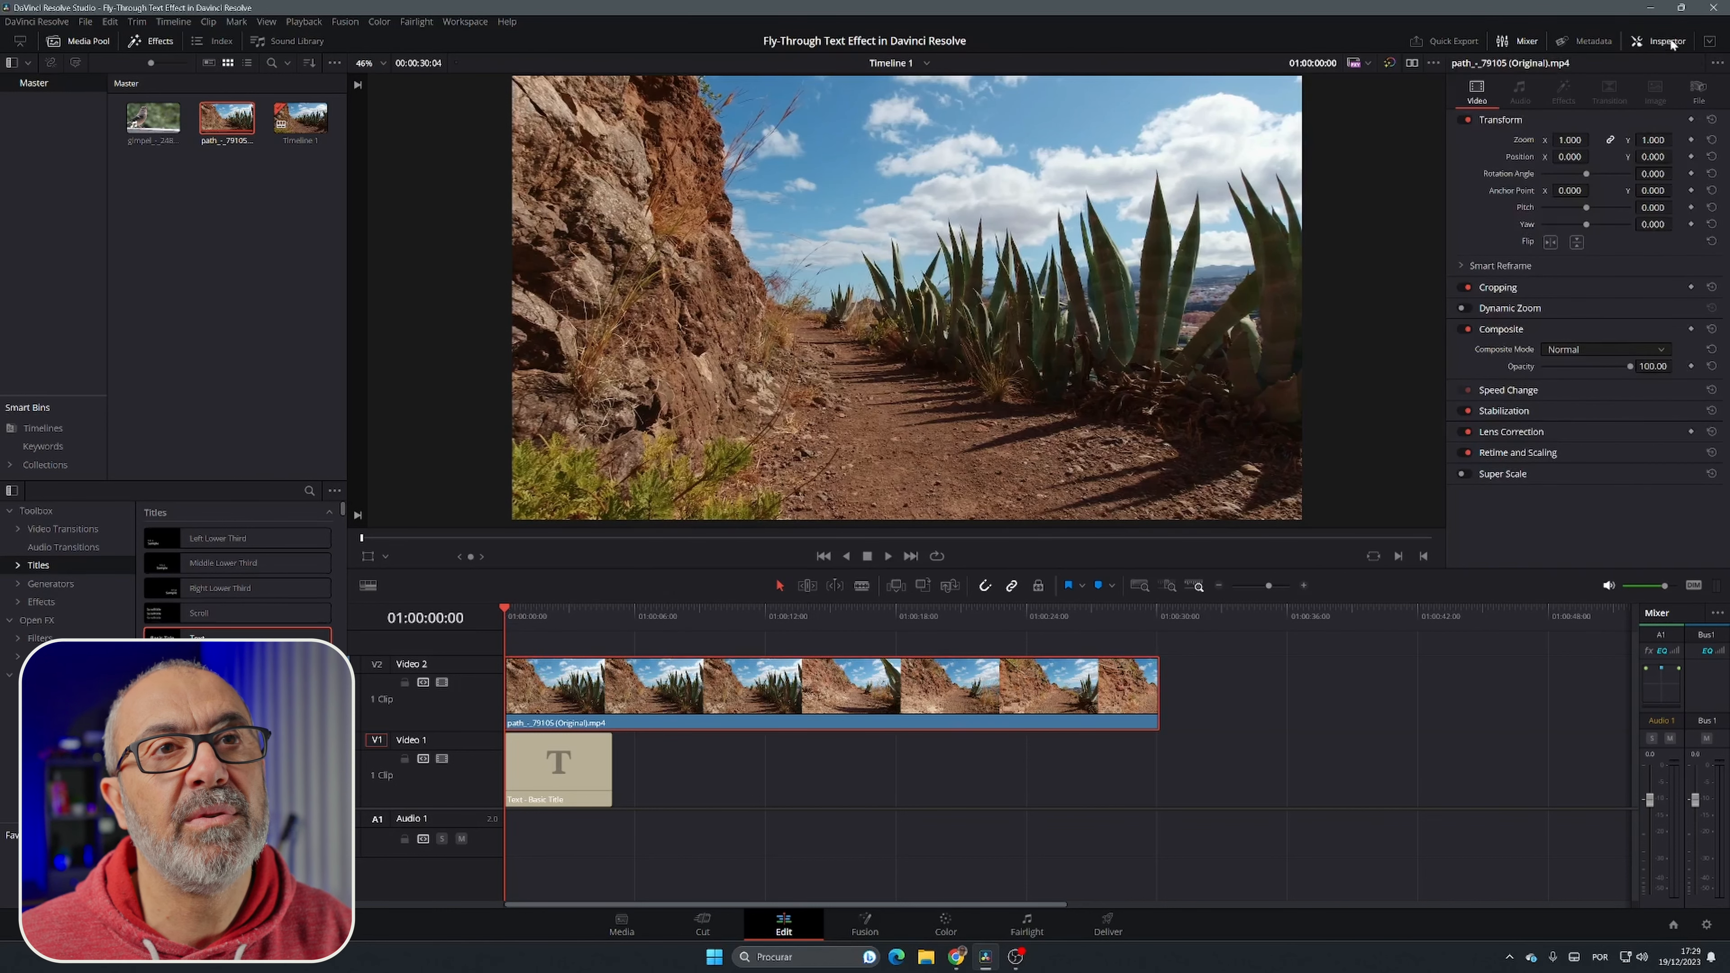
{"action": "left_click", "coordinate": [1574, 349]}
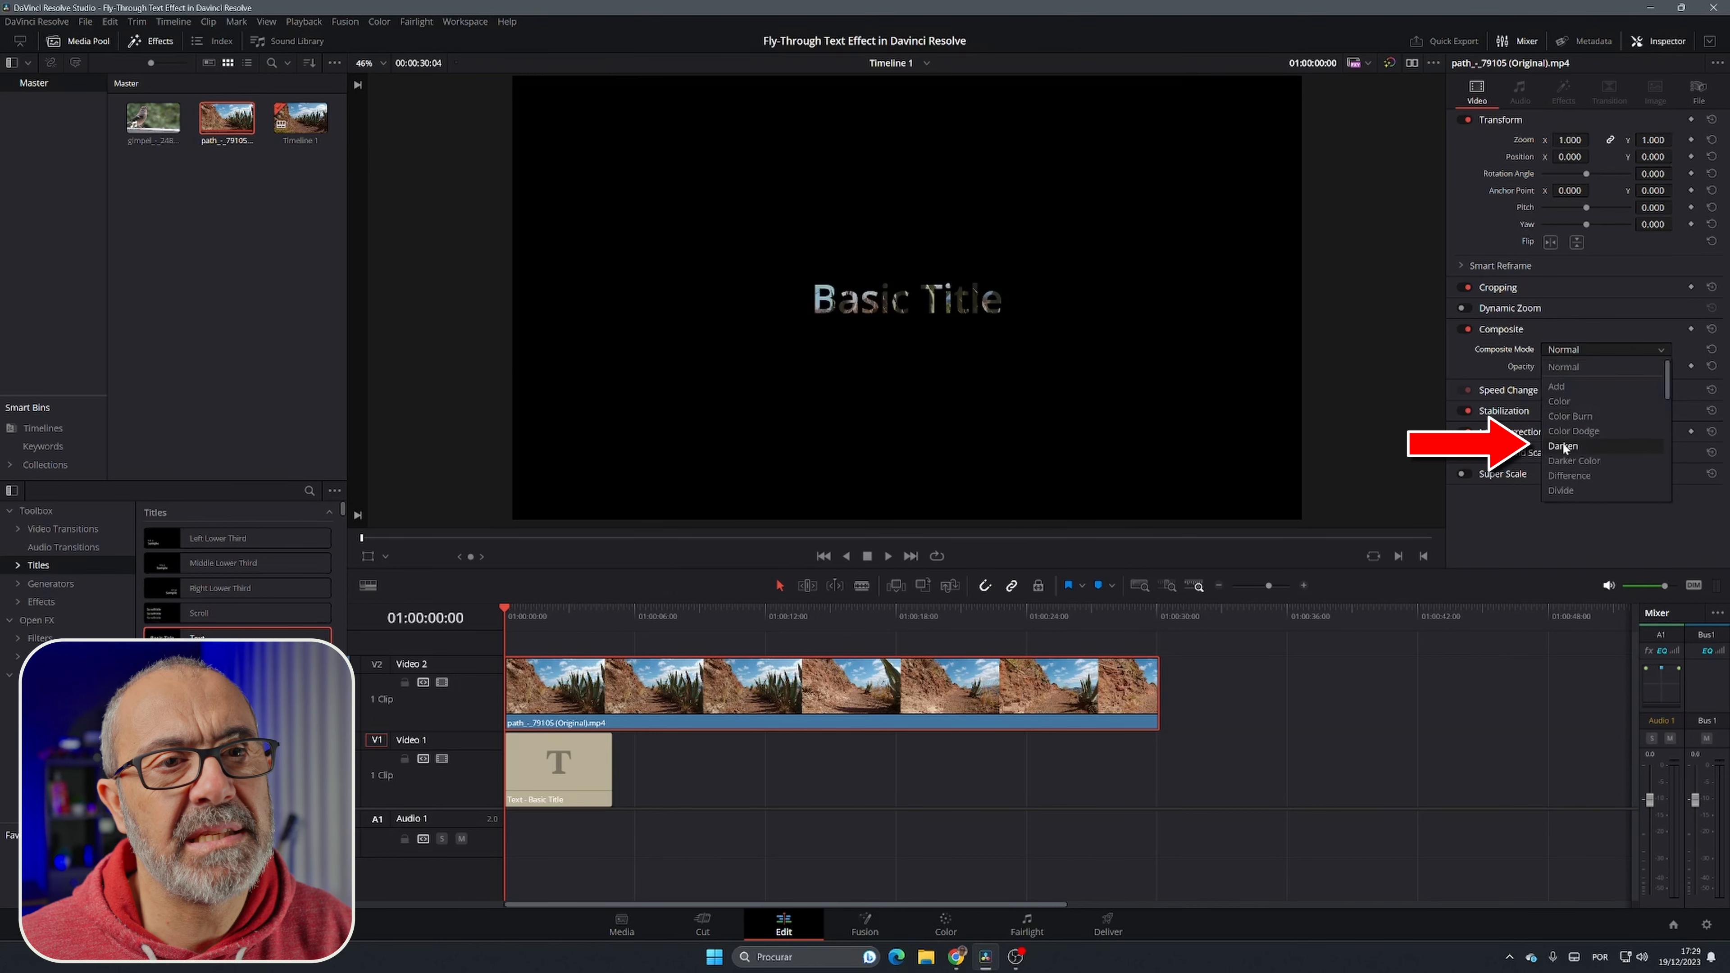
{"action": "left_click", "coordinate": [1571, 445]}
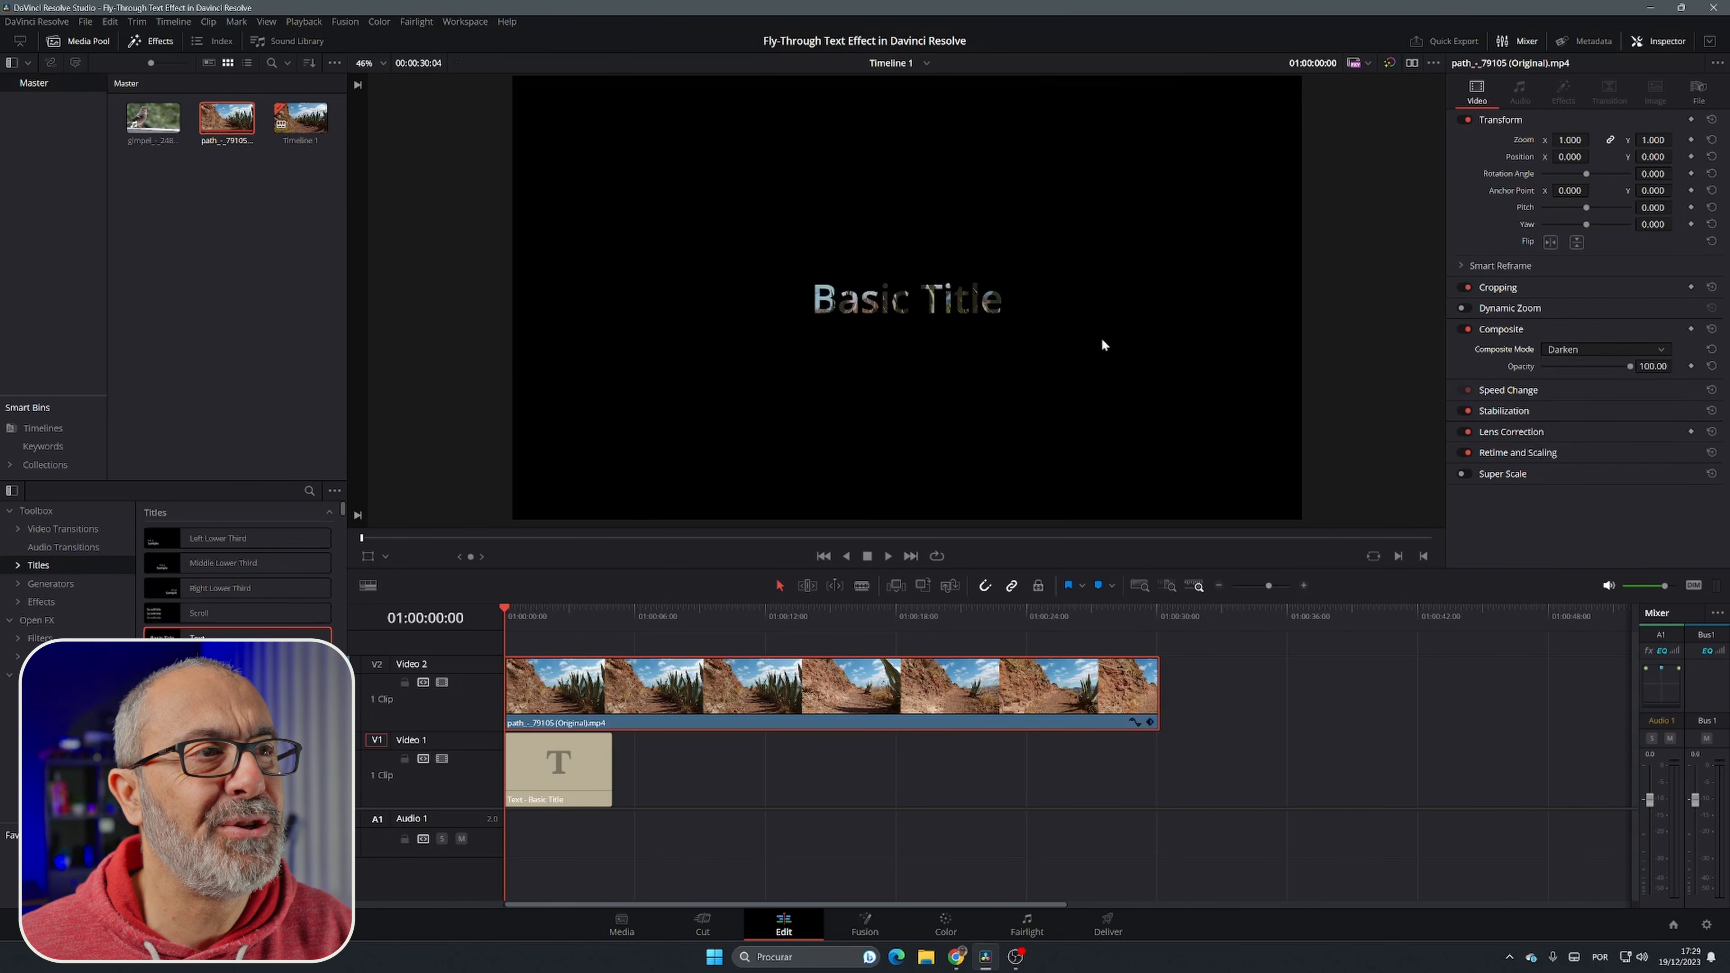
Step: Replace the title text of the text clip on Video 1 with NATURE
{"action": "left_click", "coordinate": [562, 771]}
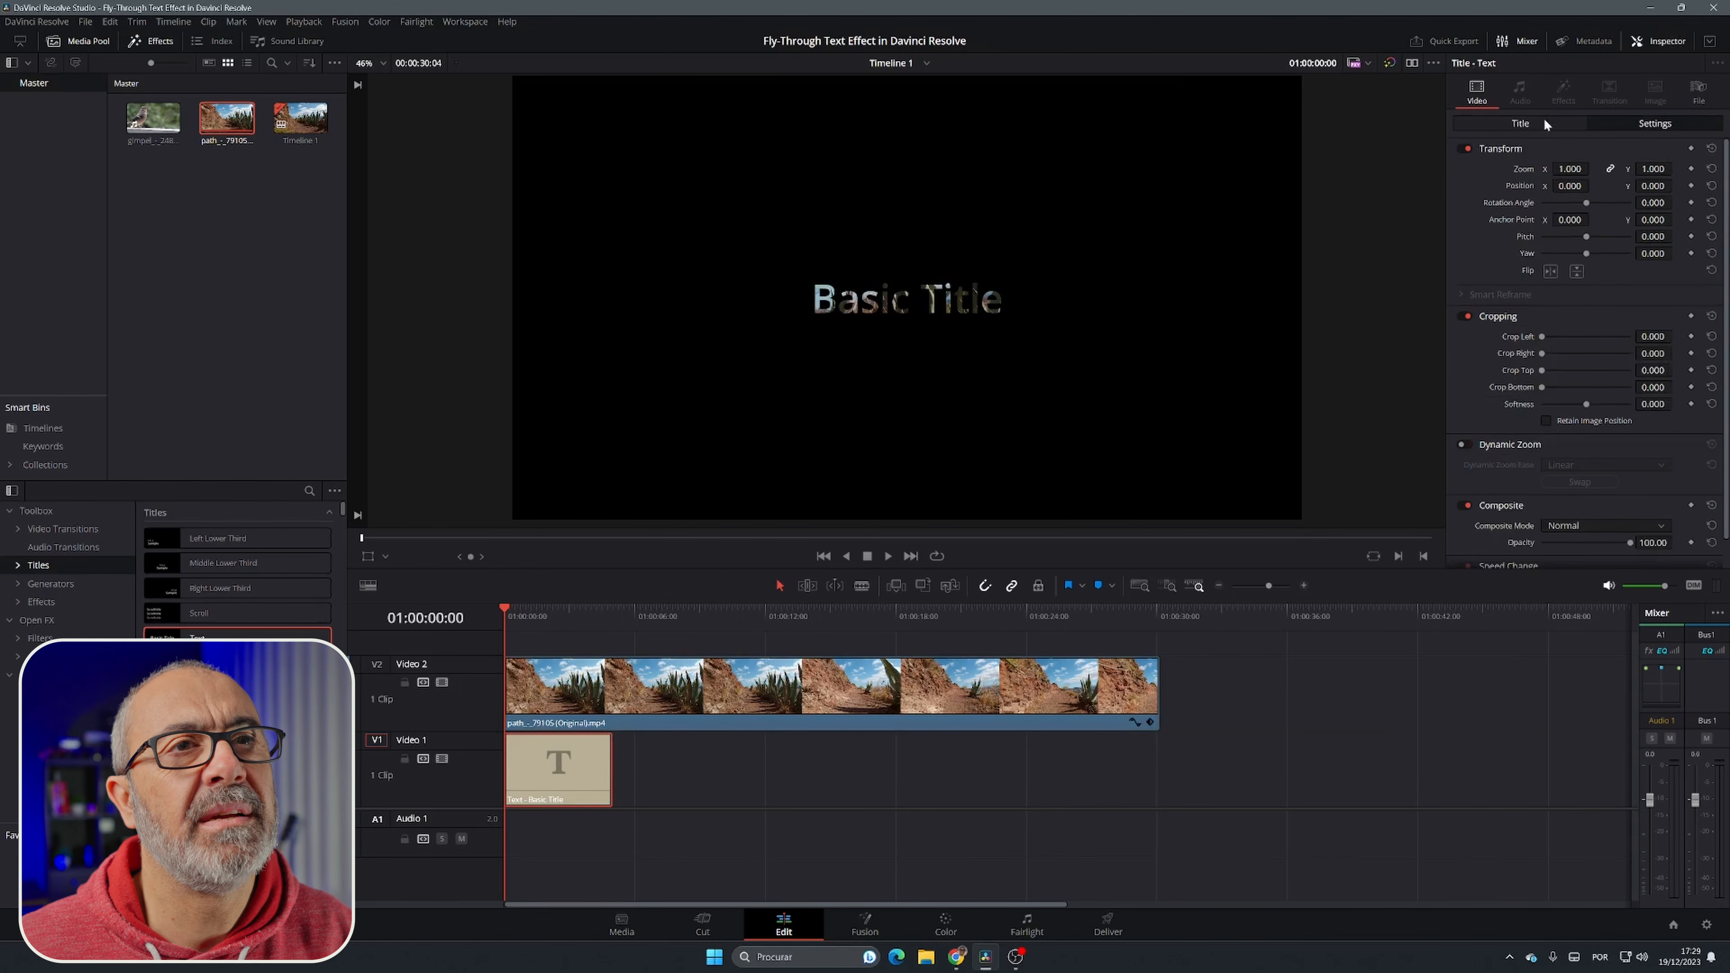
{"action": "left_click_drag", "start_coordinate": [1567, 182], "coordinate": [1208, 161]}
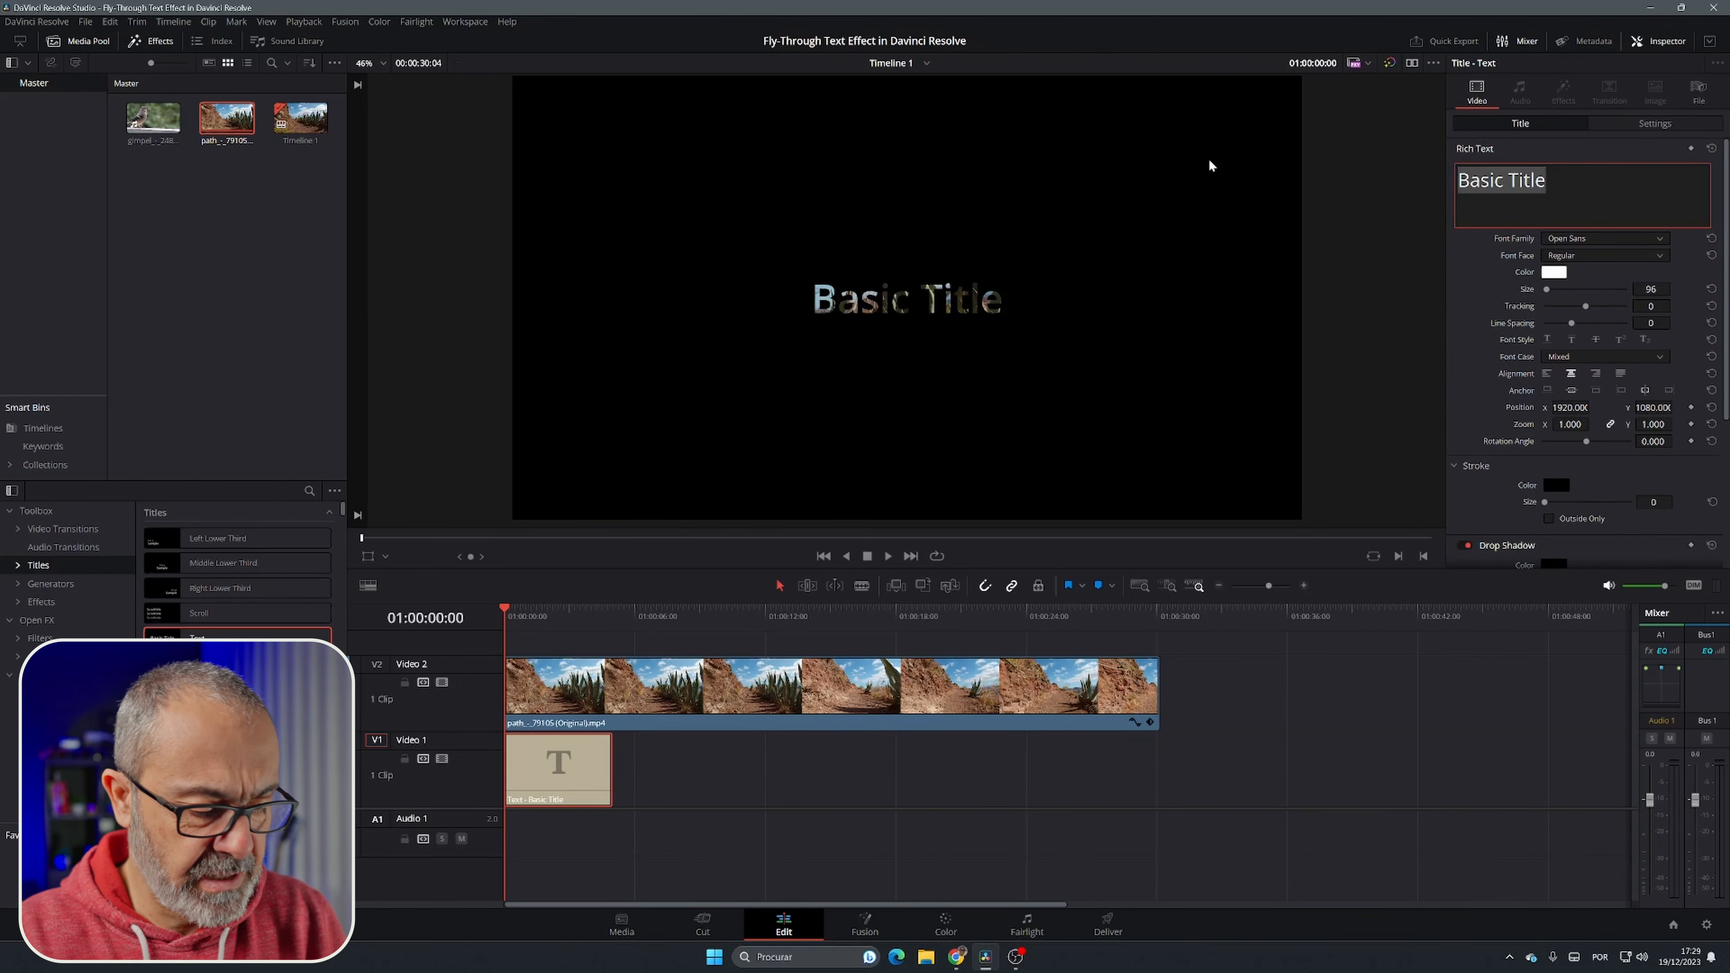
{"action": "type", "text": "NATURE"}
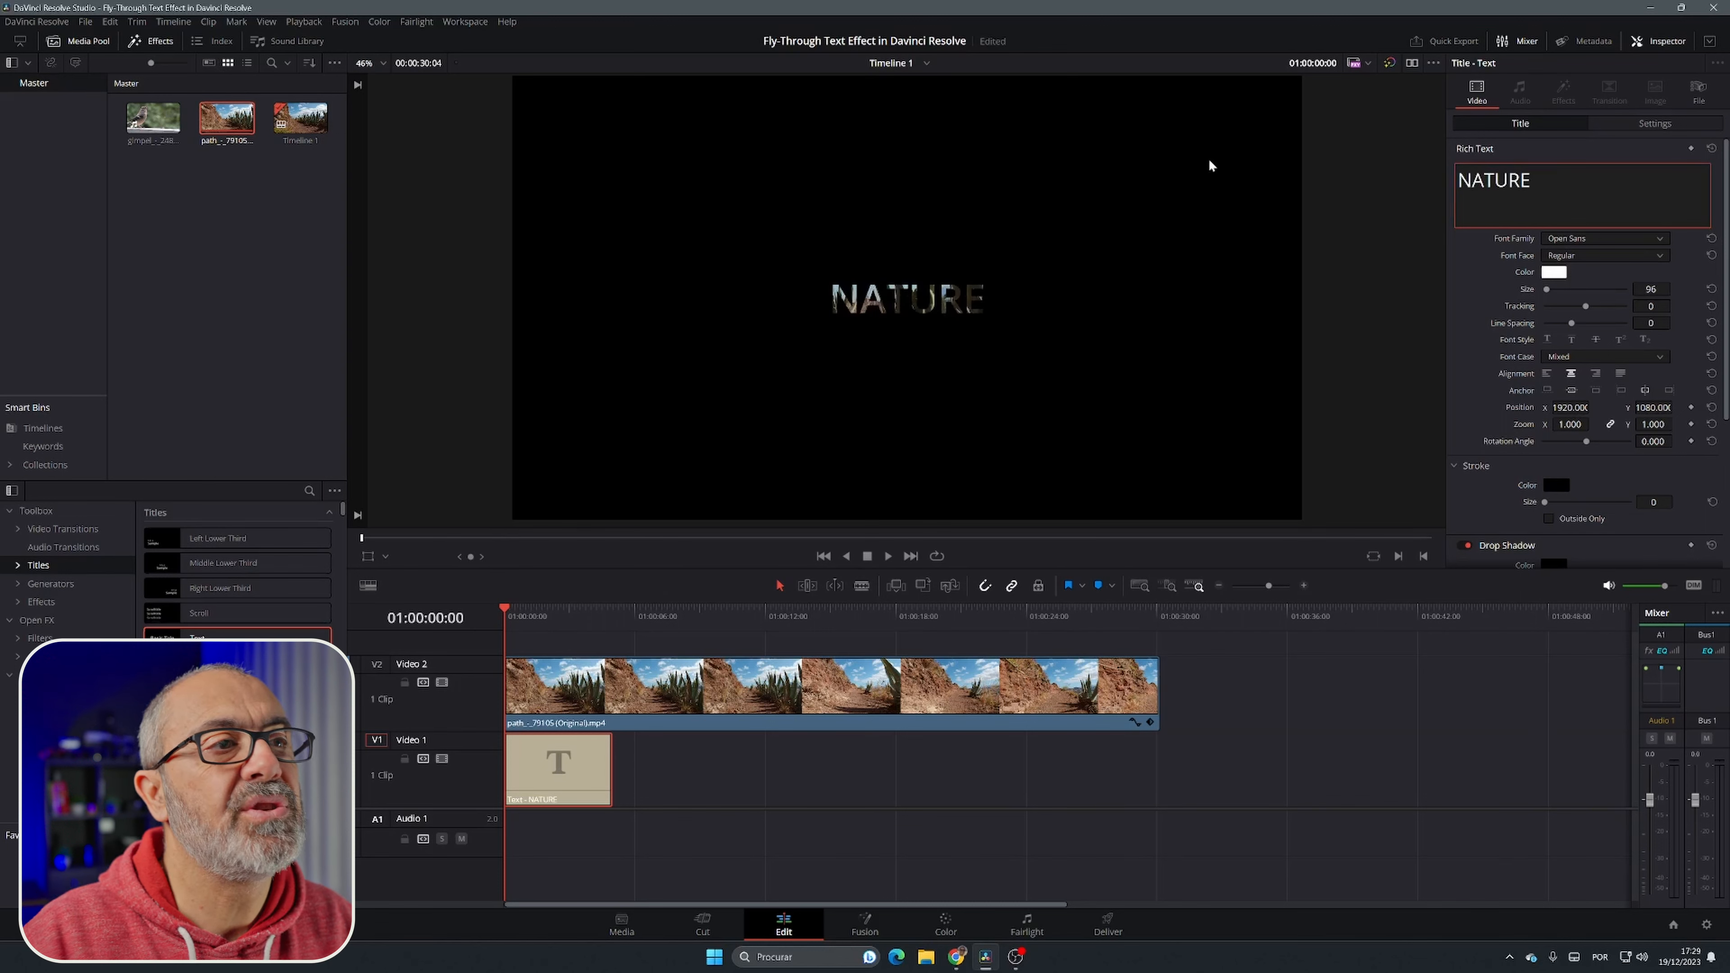
Step: Set the NATURE title's font family to Impact and its size to 608
{"action": "left_click", "coordinate": [1568, 240]}
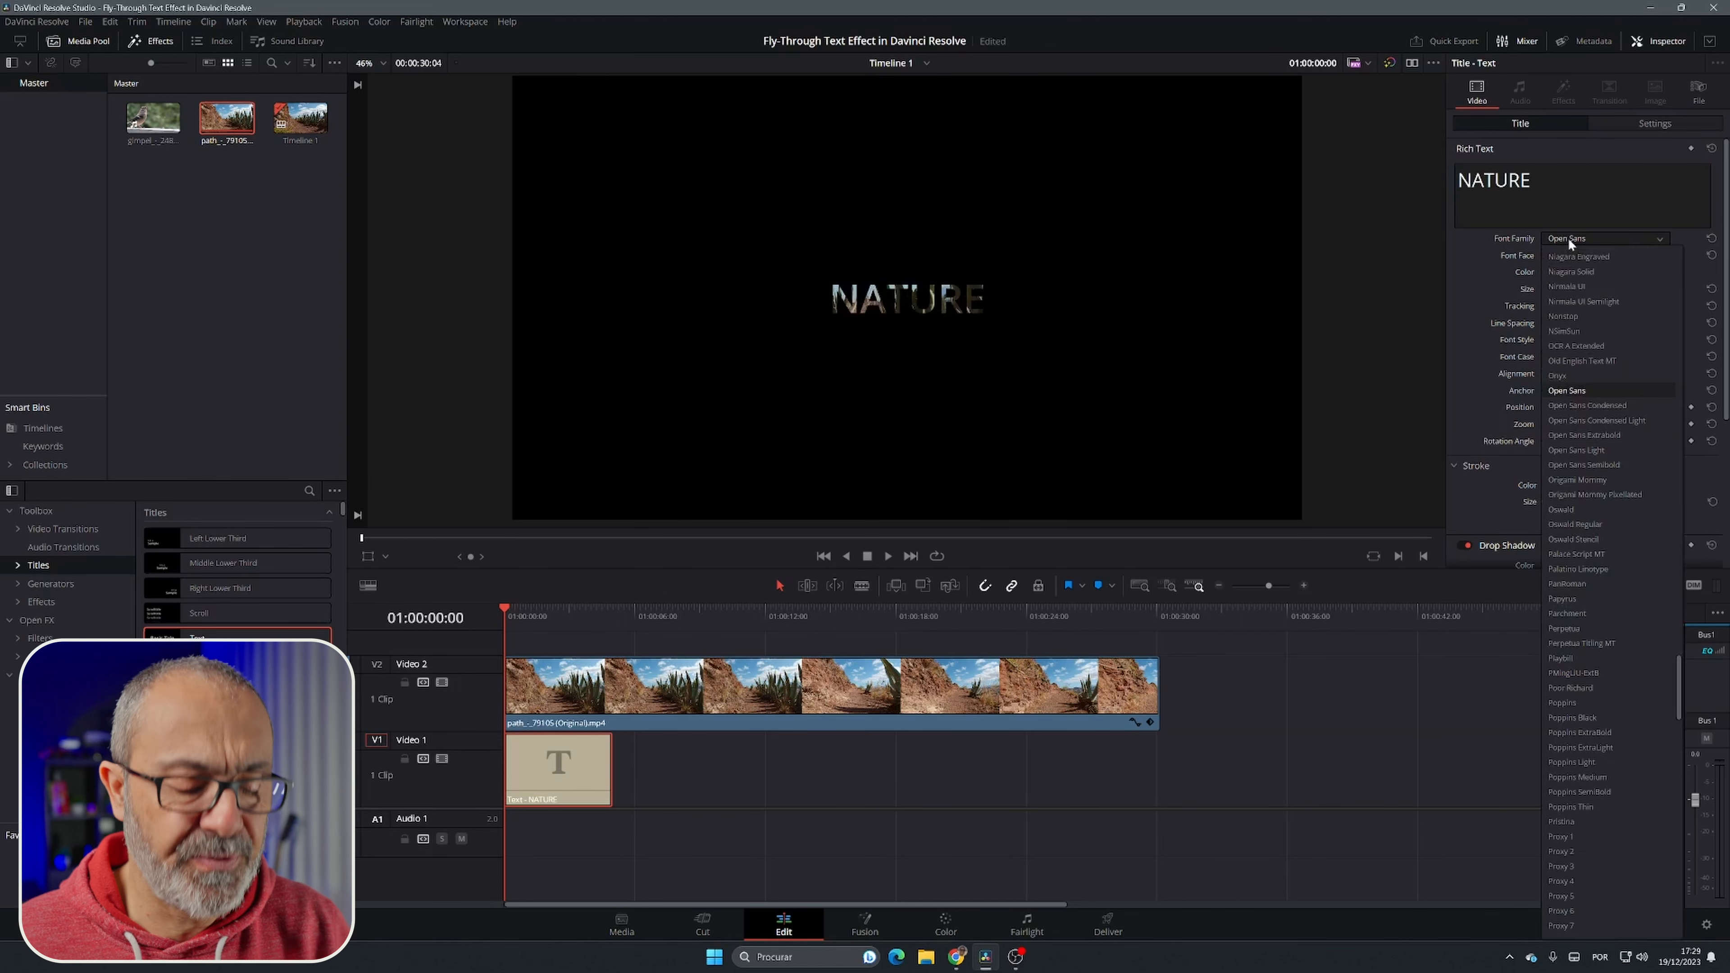
{"action": "key", "text": "i"}
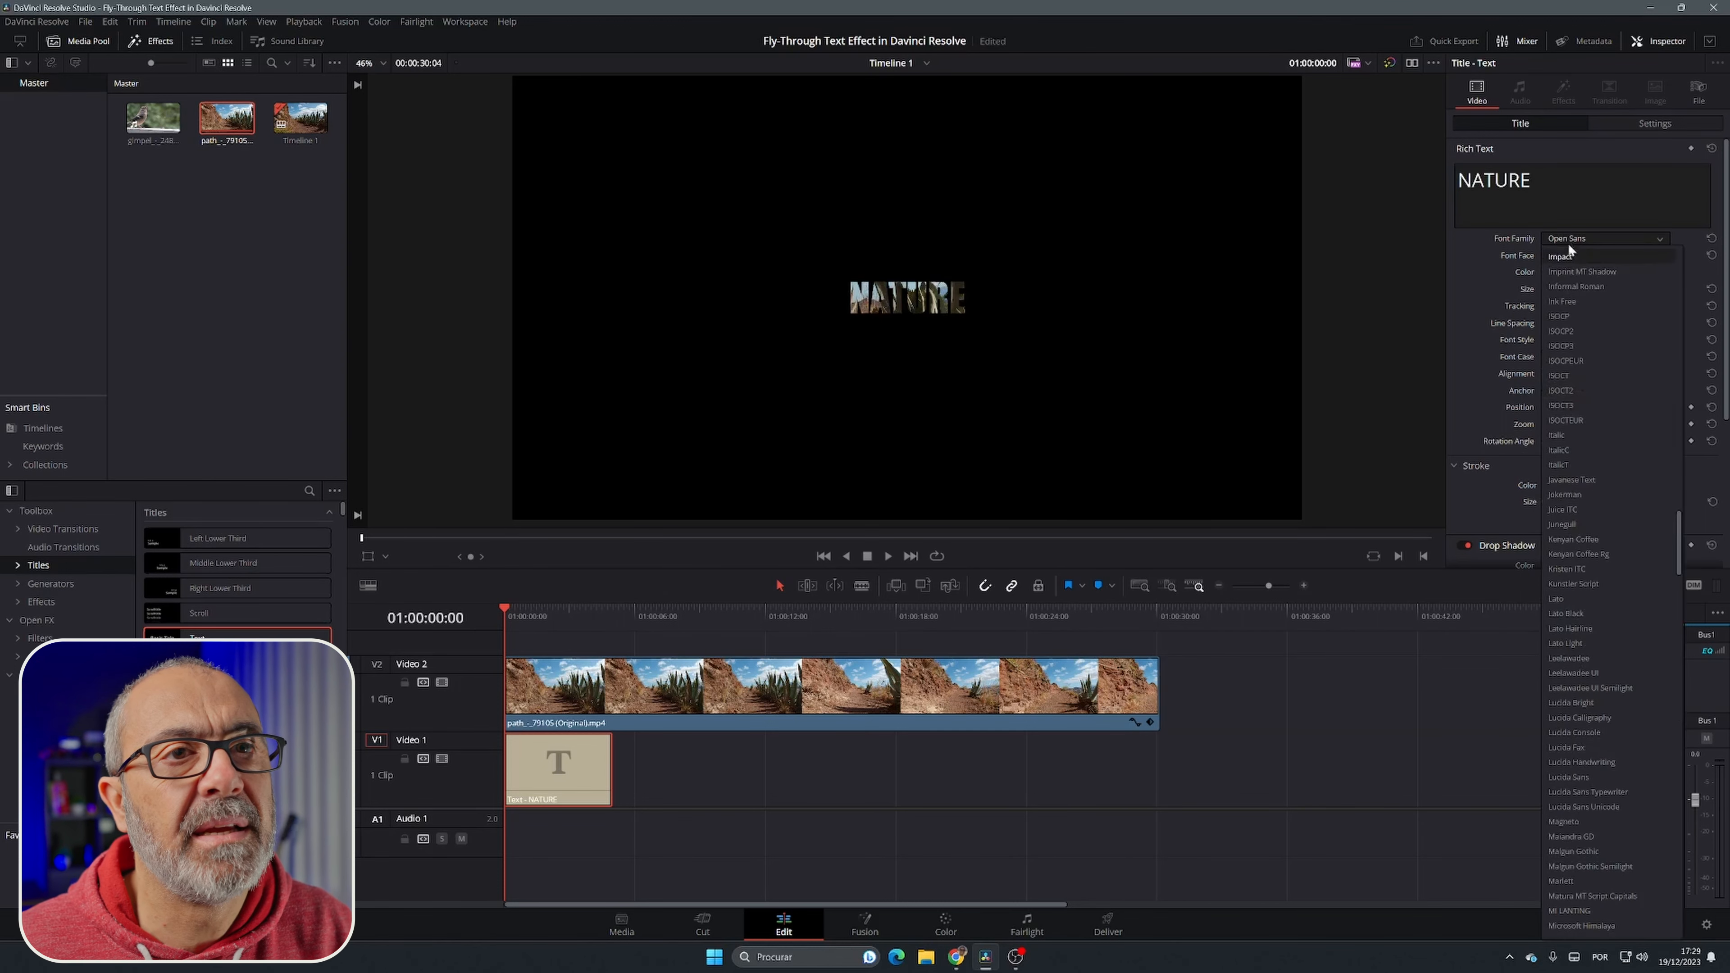
{"action": "key", "text": "Return"}
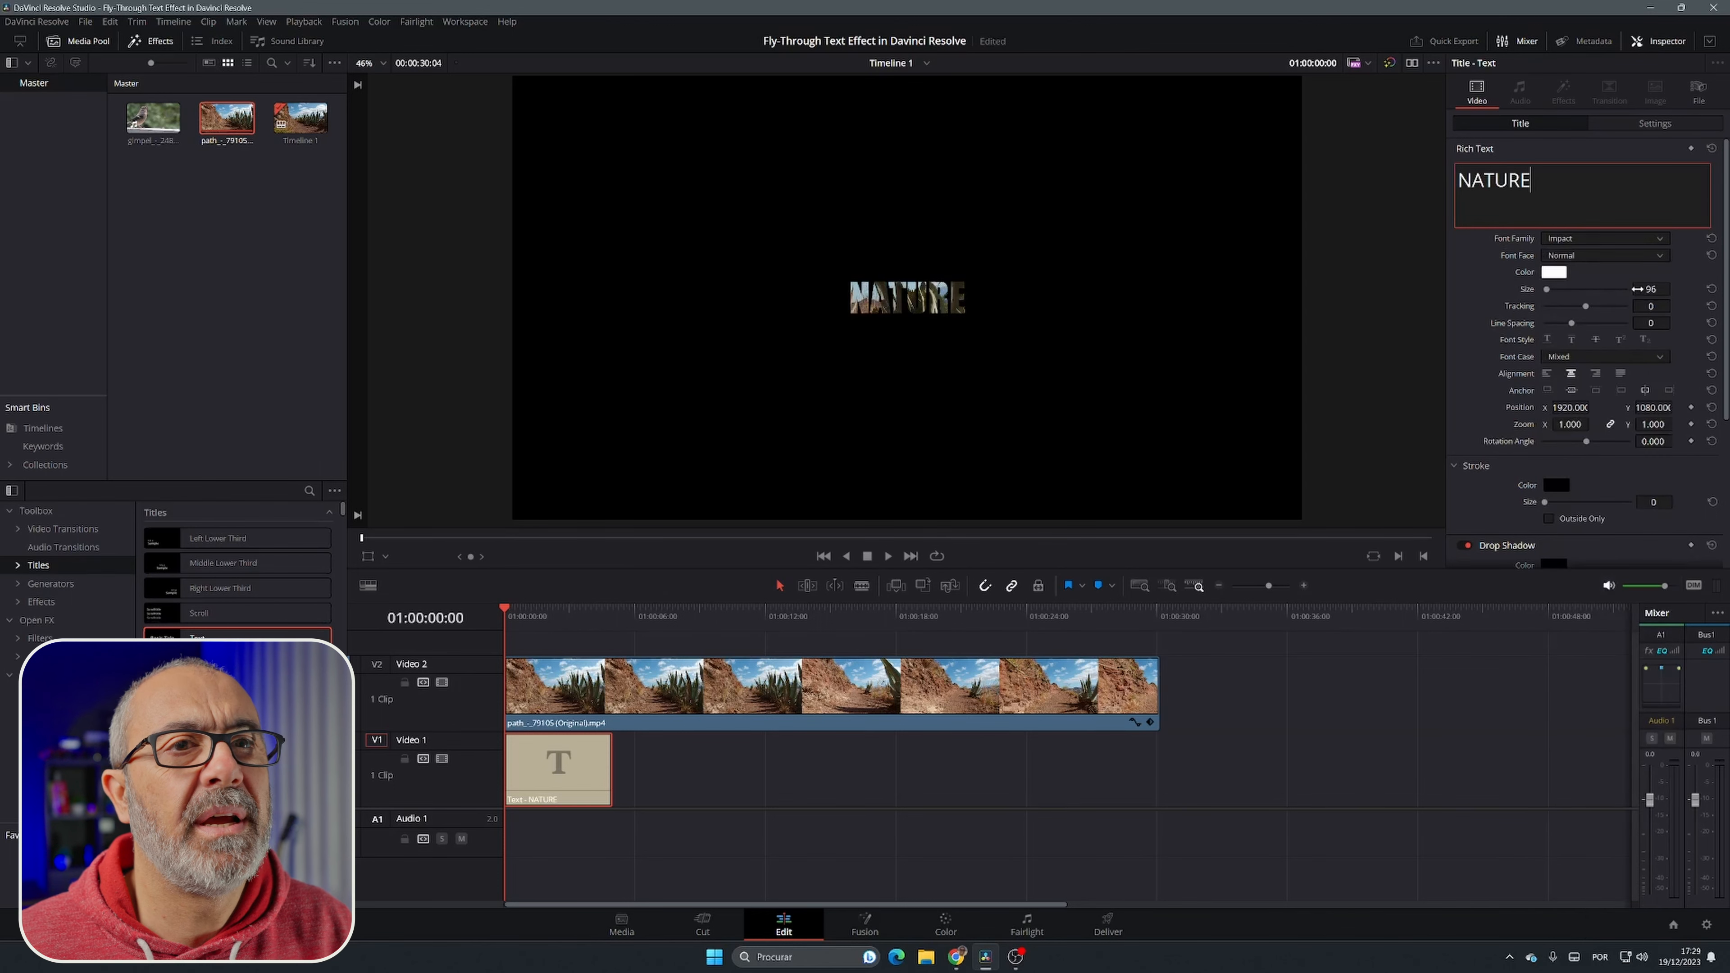
{"action": "left_click_drag", "start_coordinate": [1641, 290], "coordinate": [1675, 288]}
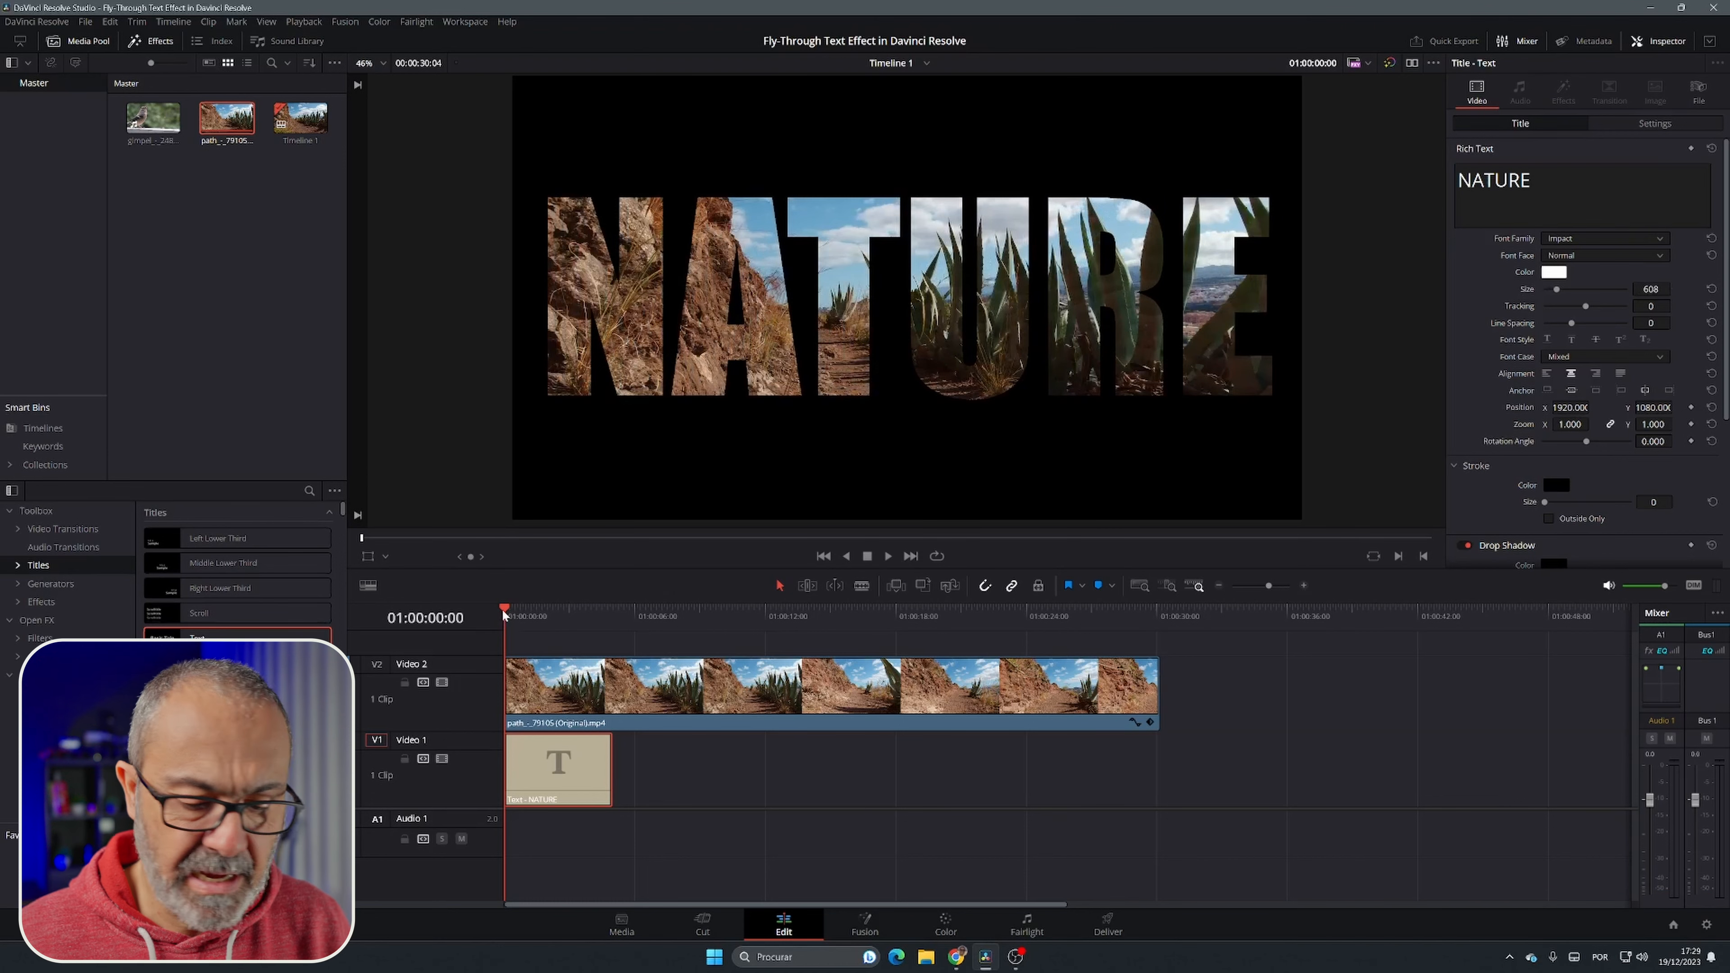
Step: Split the NATURE title clip on Video 1 at 01:00:03:00
{"action": "key", "text": "shift+Right"}
{"action": "key", "text": "shift+Right"}
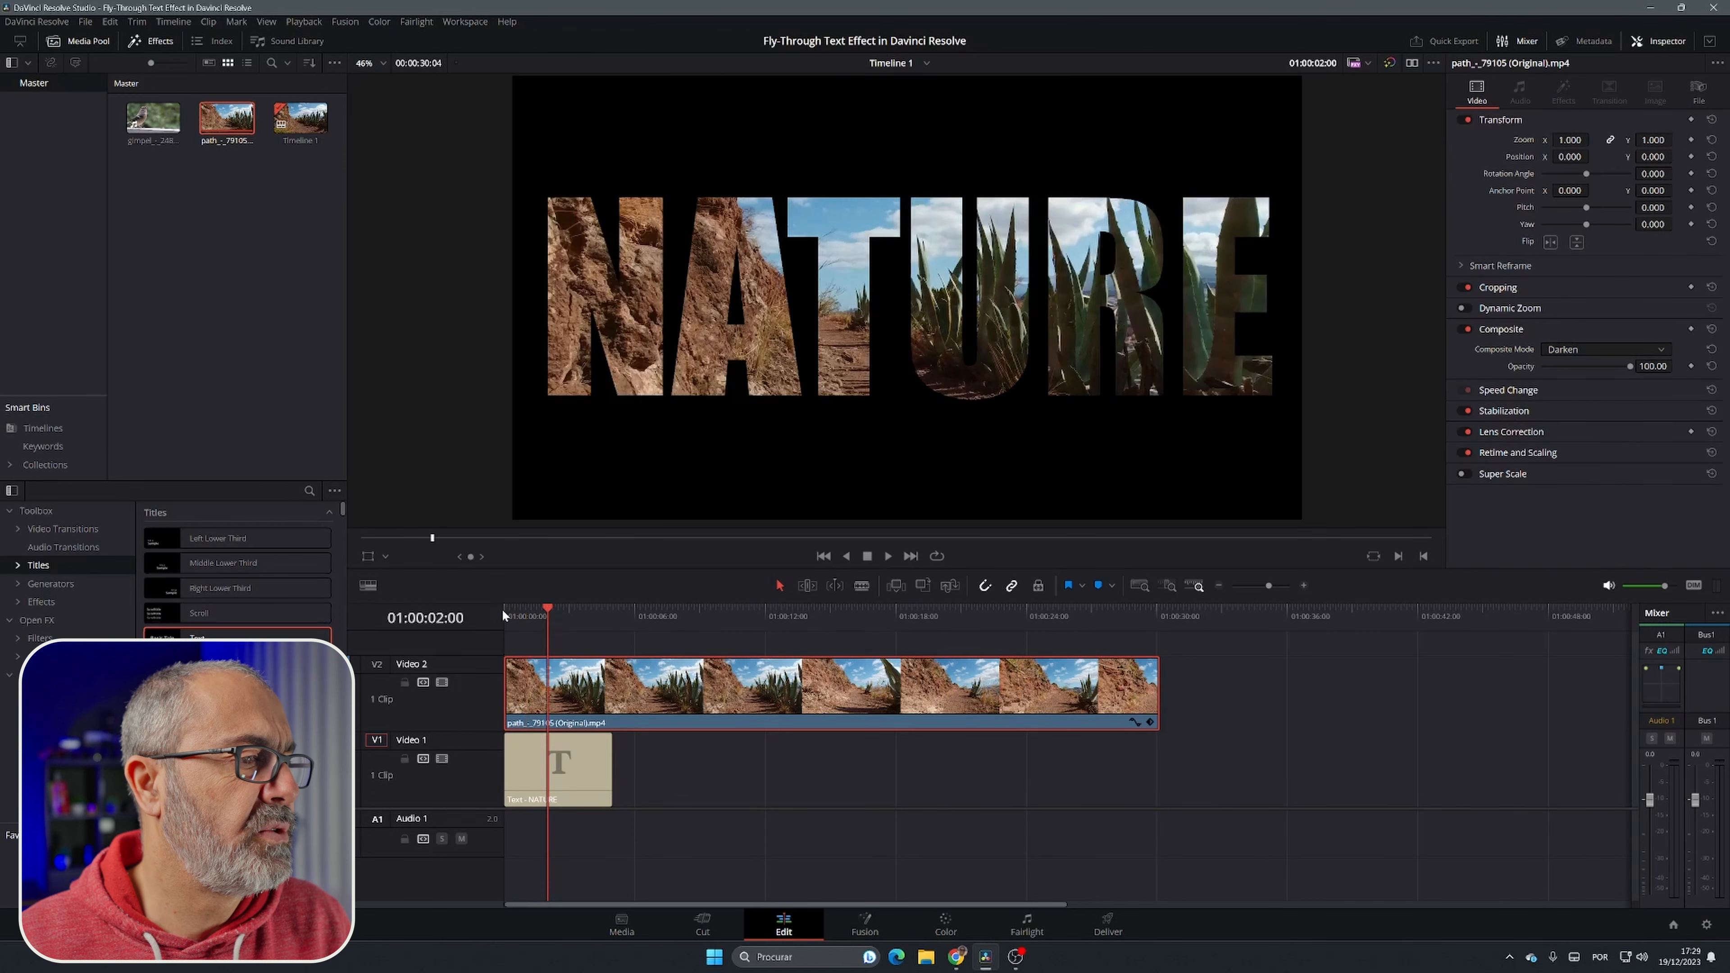
{"action": "key", "text": "shift+Right"}
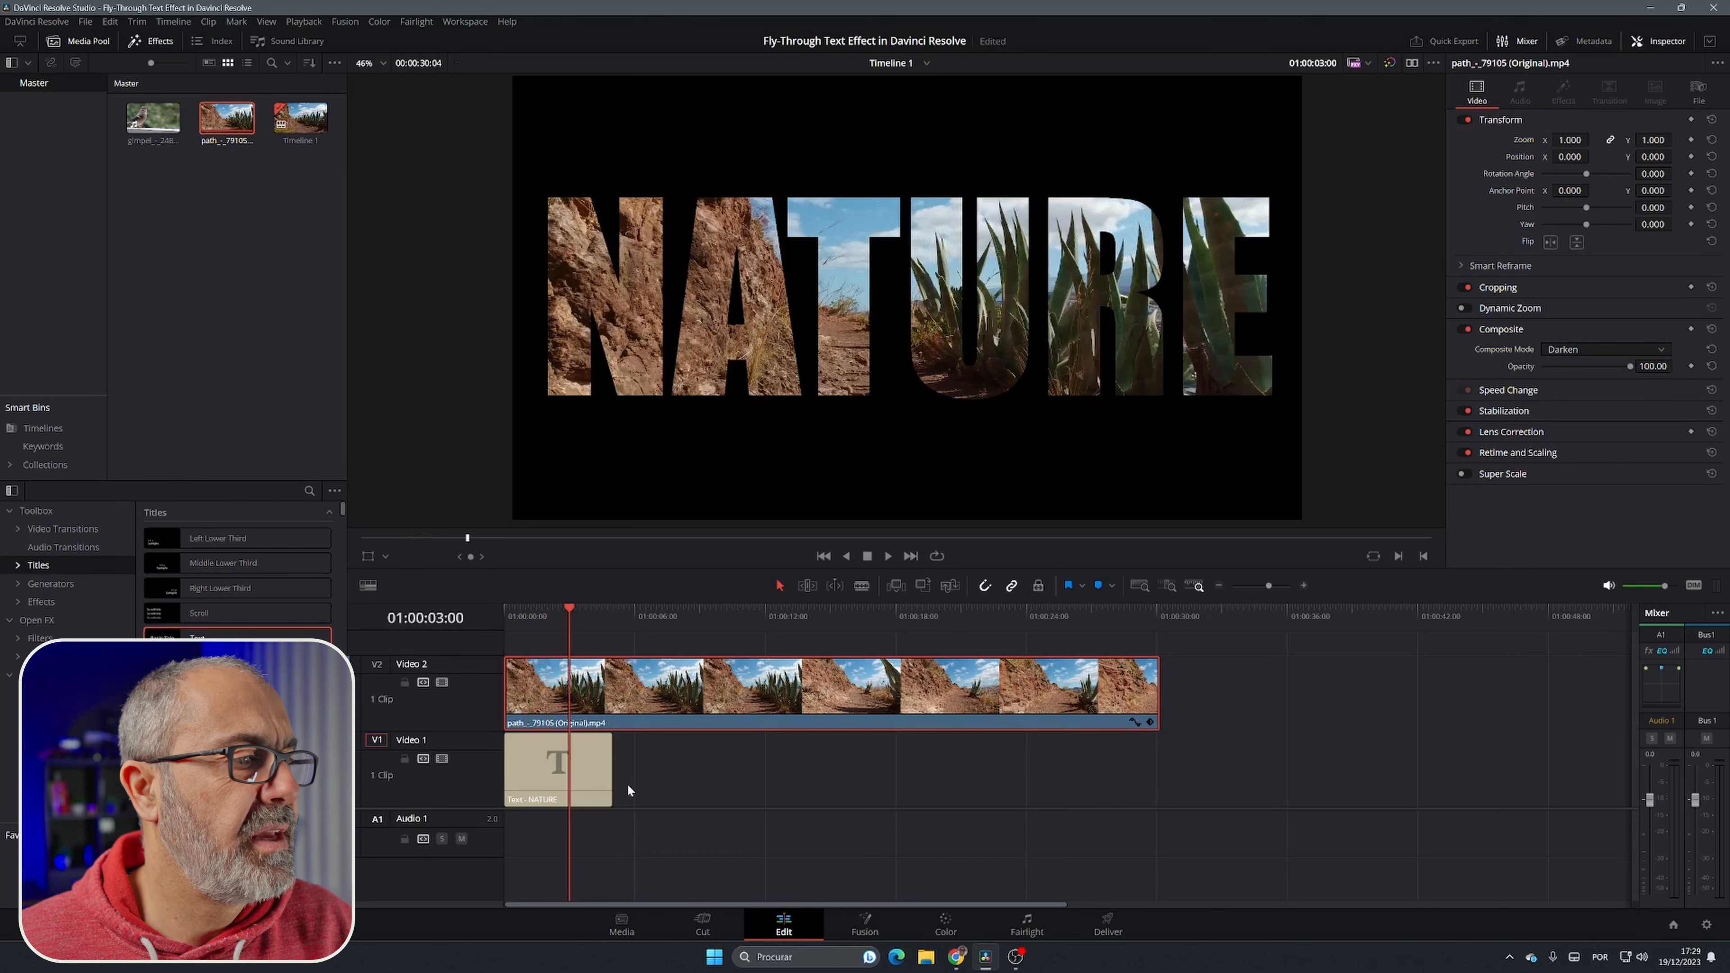
{"action": "left_click", "coordinate": [594, 770]}
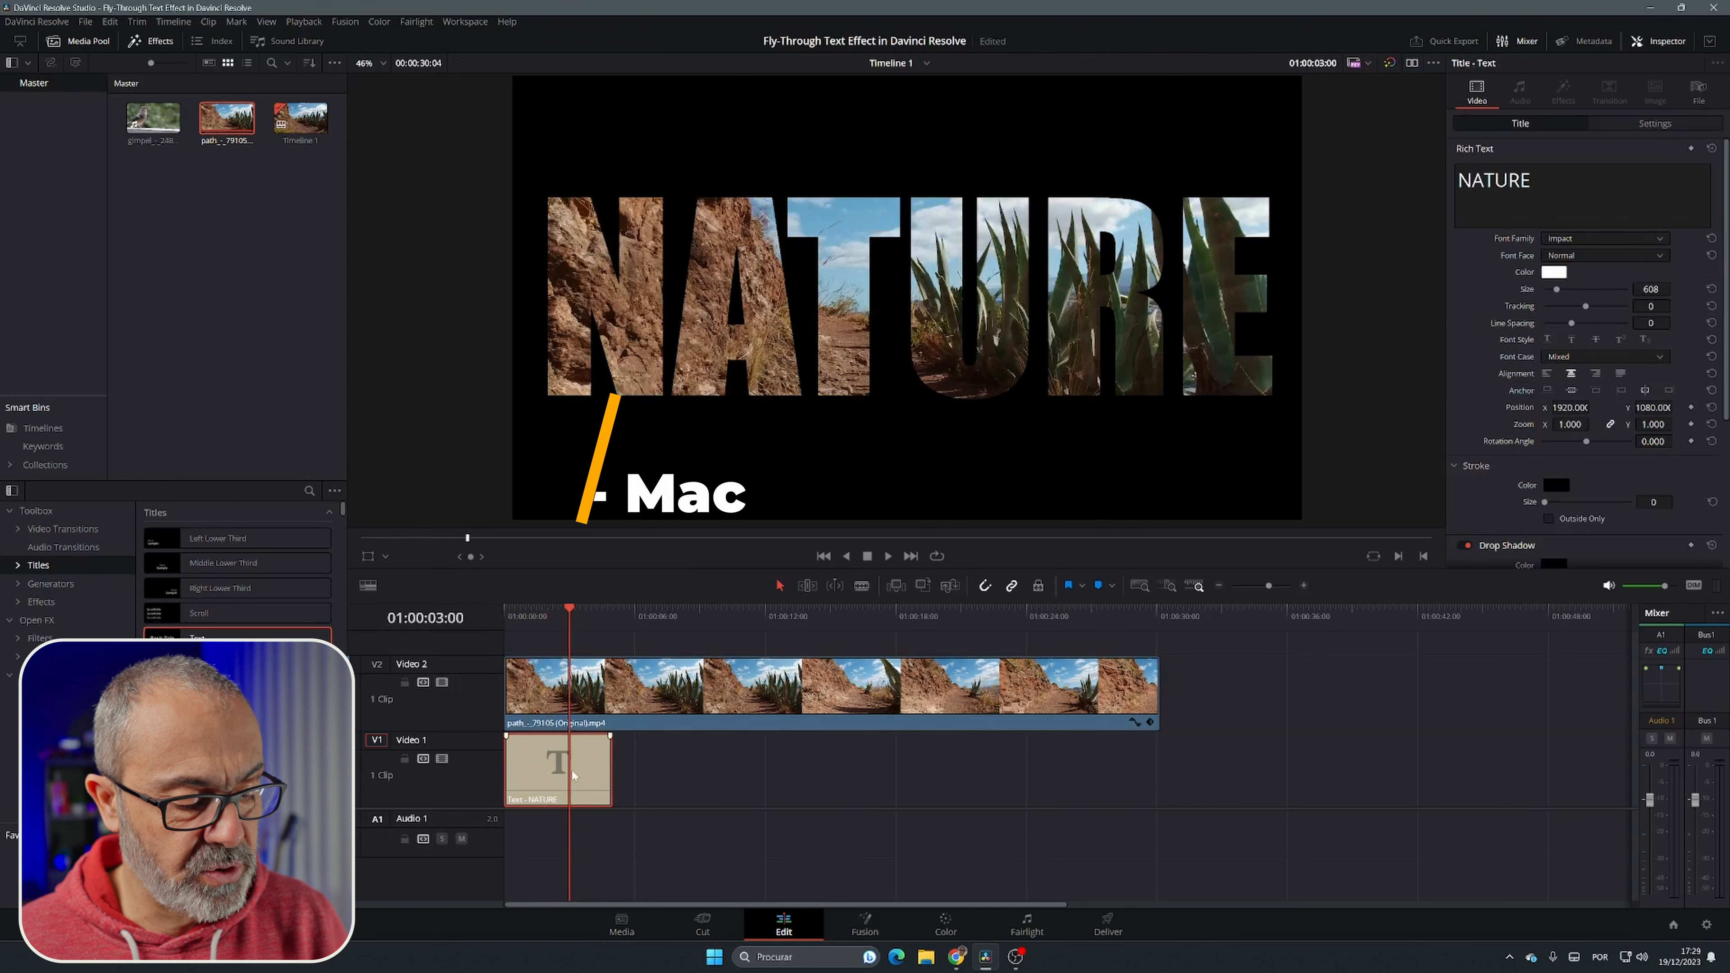
{"action": "key", "text": "ctrl+b"}
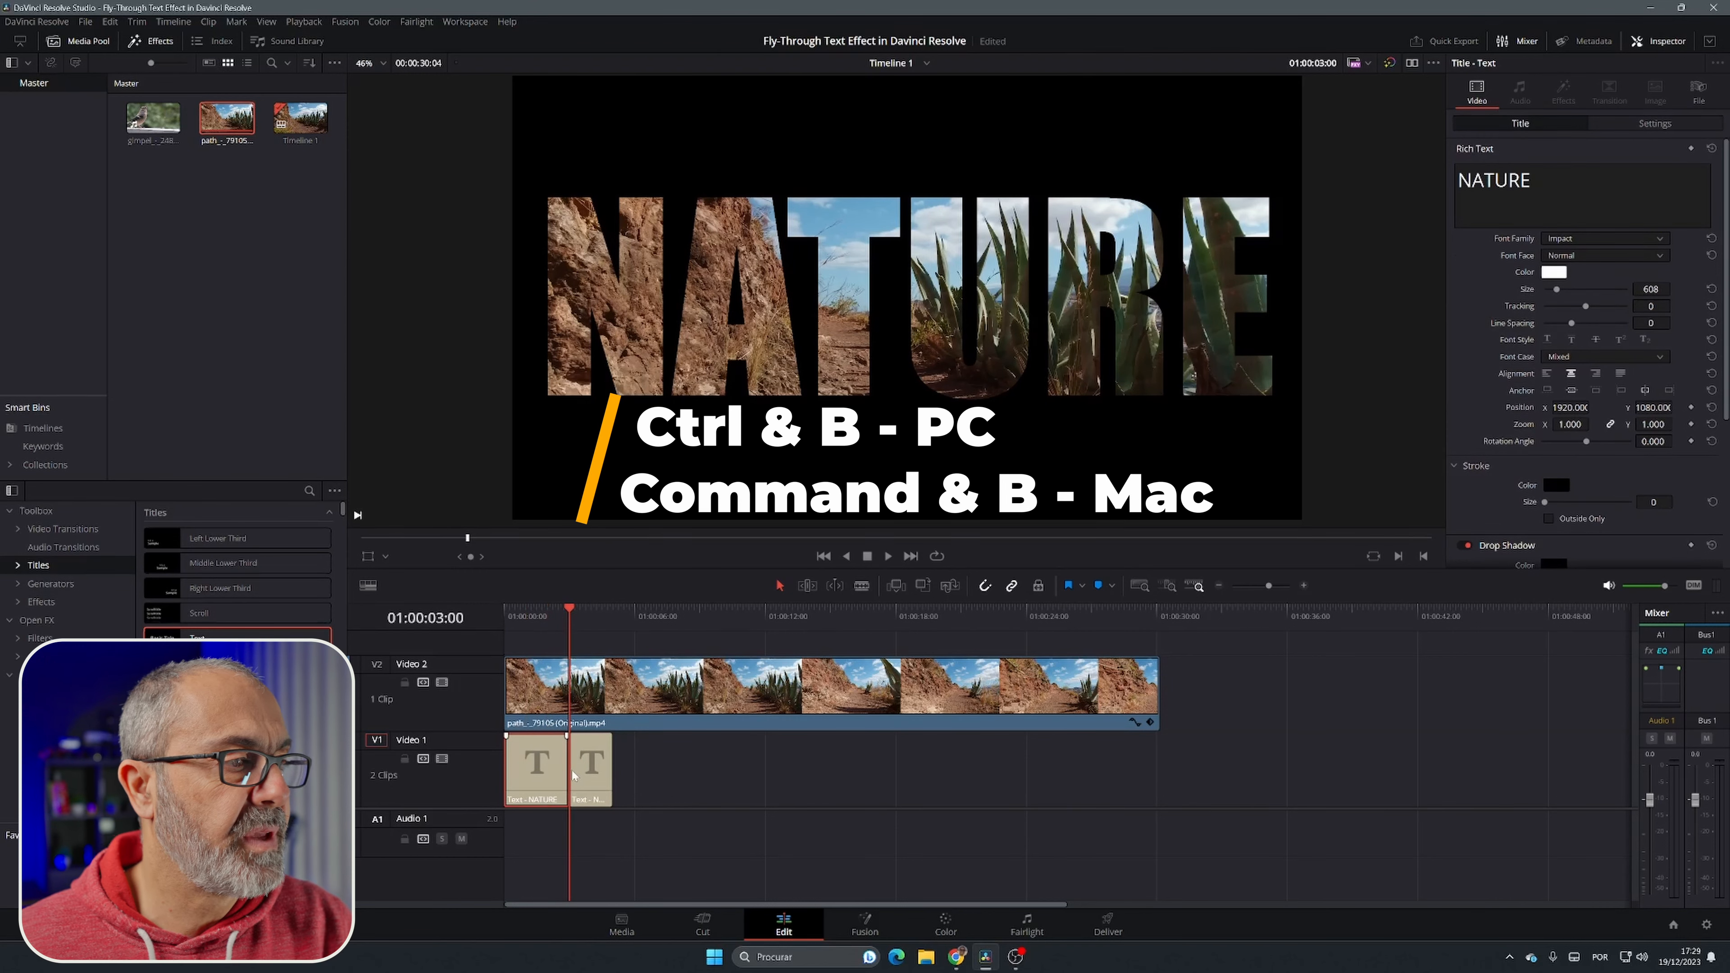
Step: Add zoom and position keyframes to the second title segment at its start, 01:00:03:00
{"action": "left_click", "coordinate": [603, 762]}
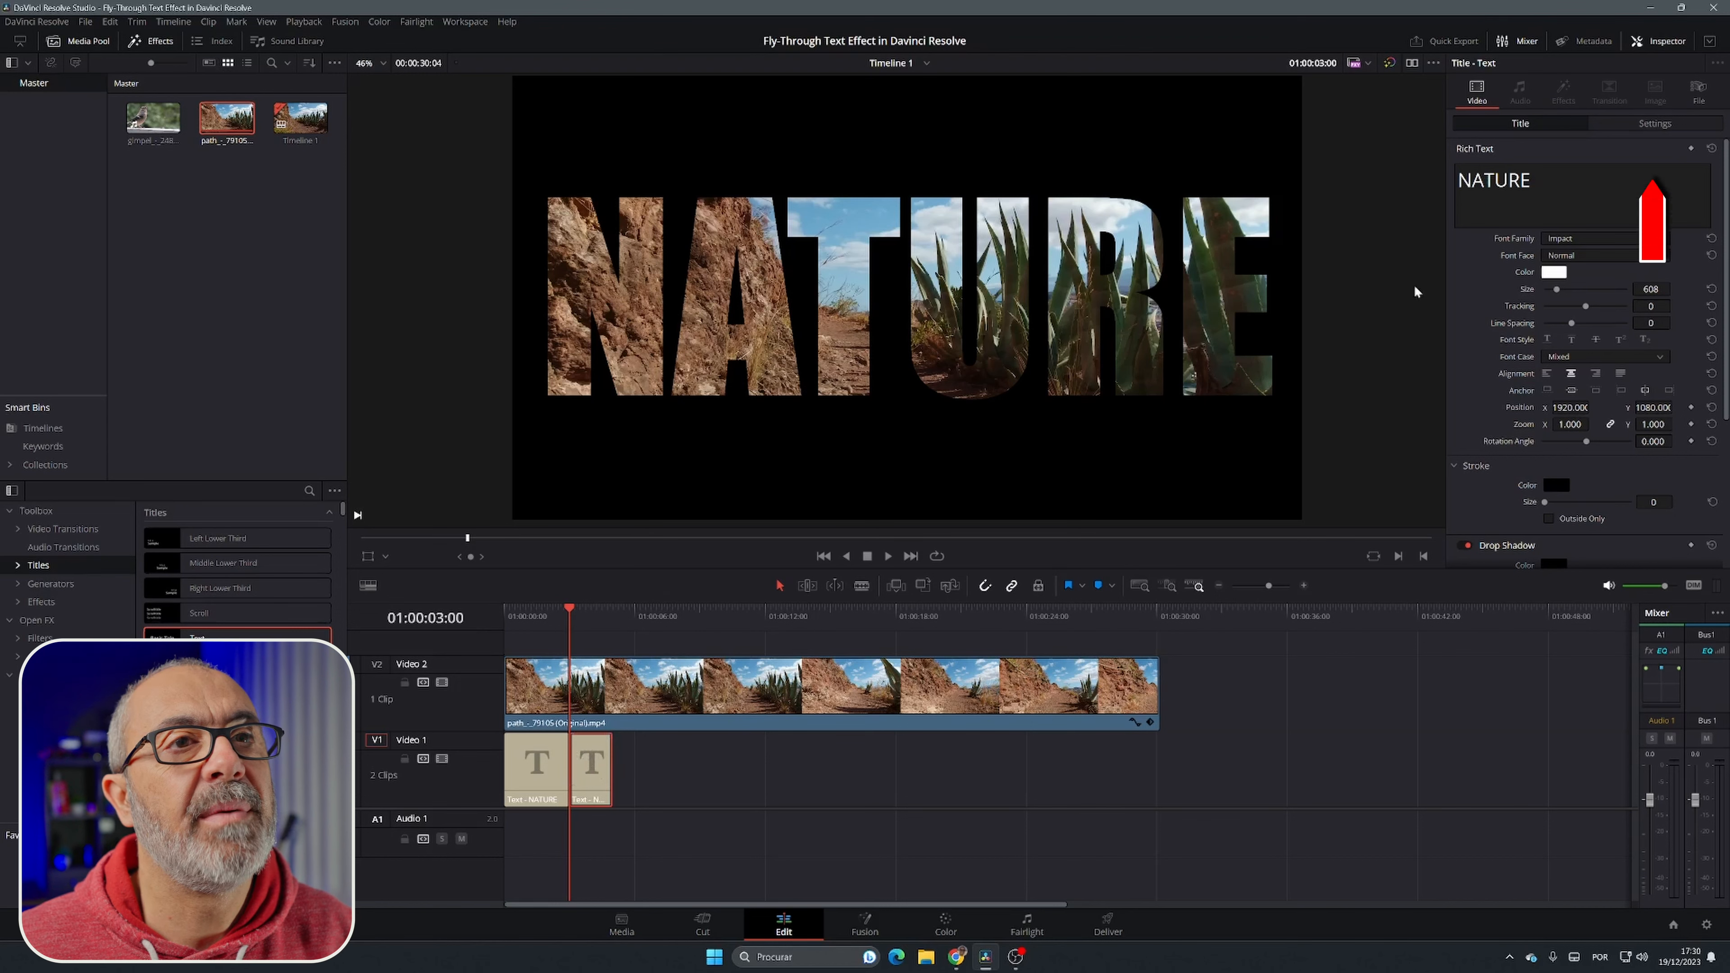
{"action": "left_click", "coordinate": [1635, 121]}
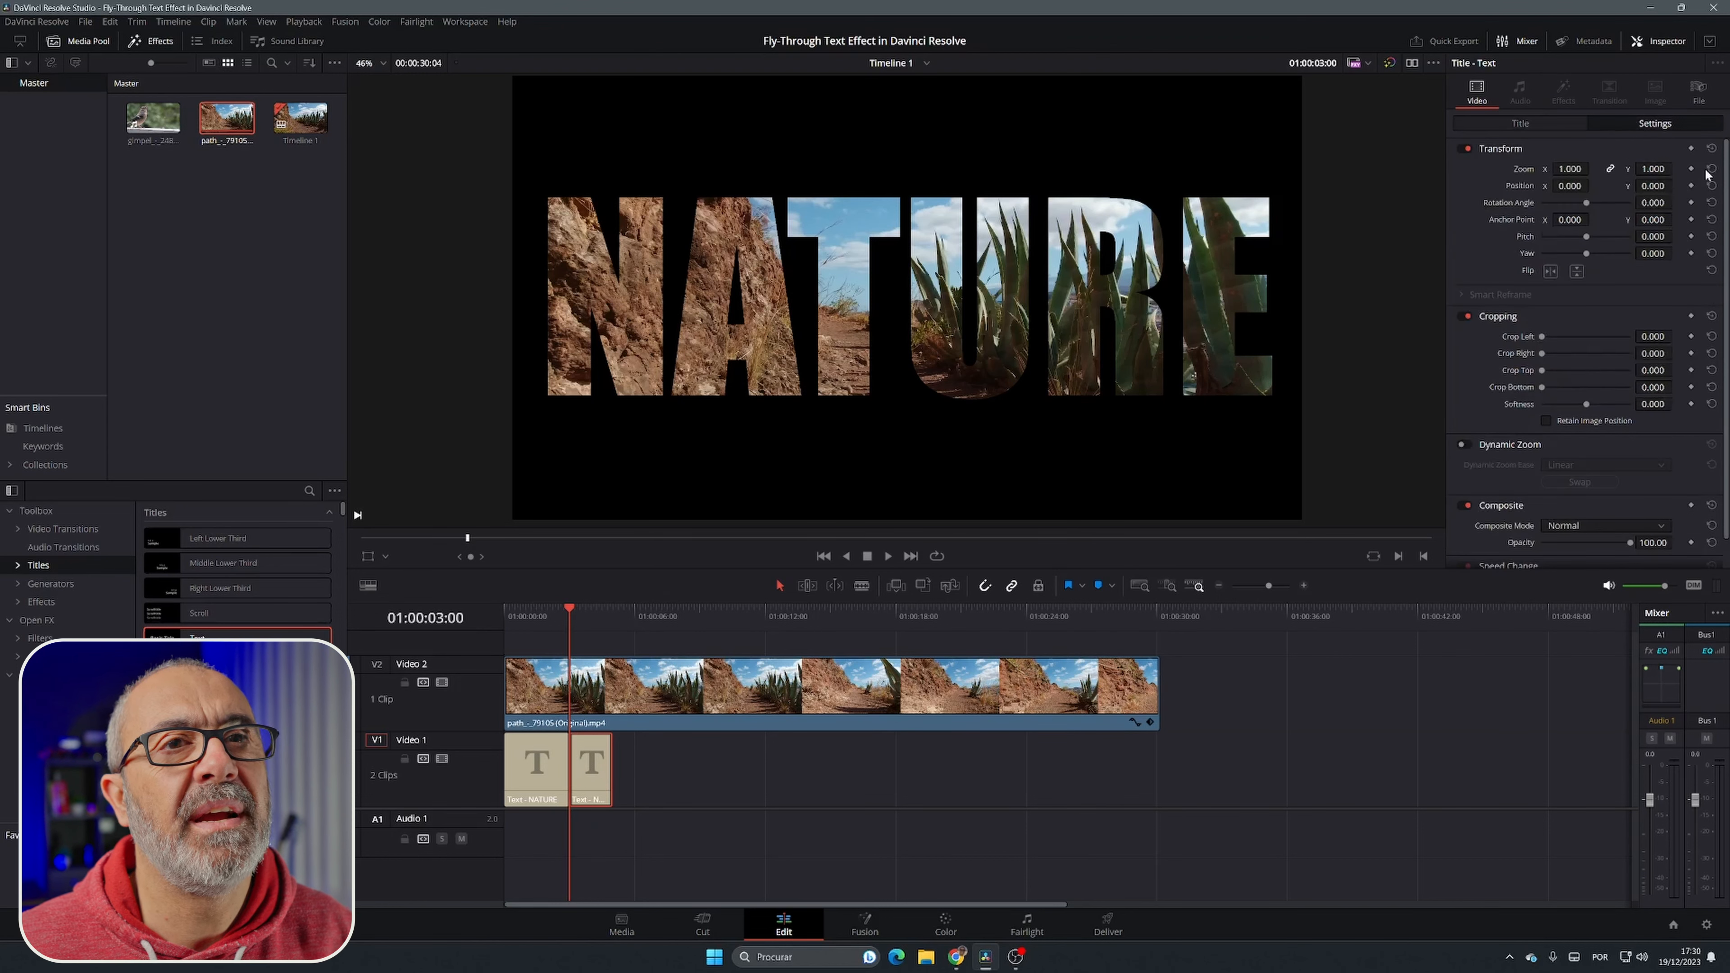
{"action": "left_click", "coordinate": [1690, 169]}
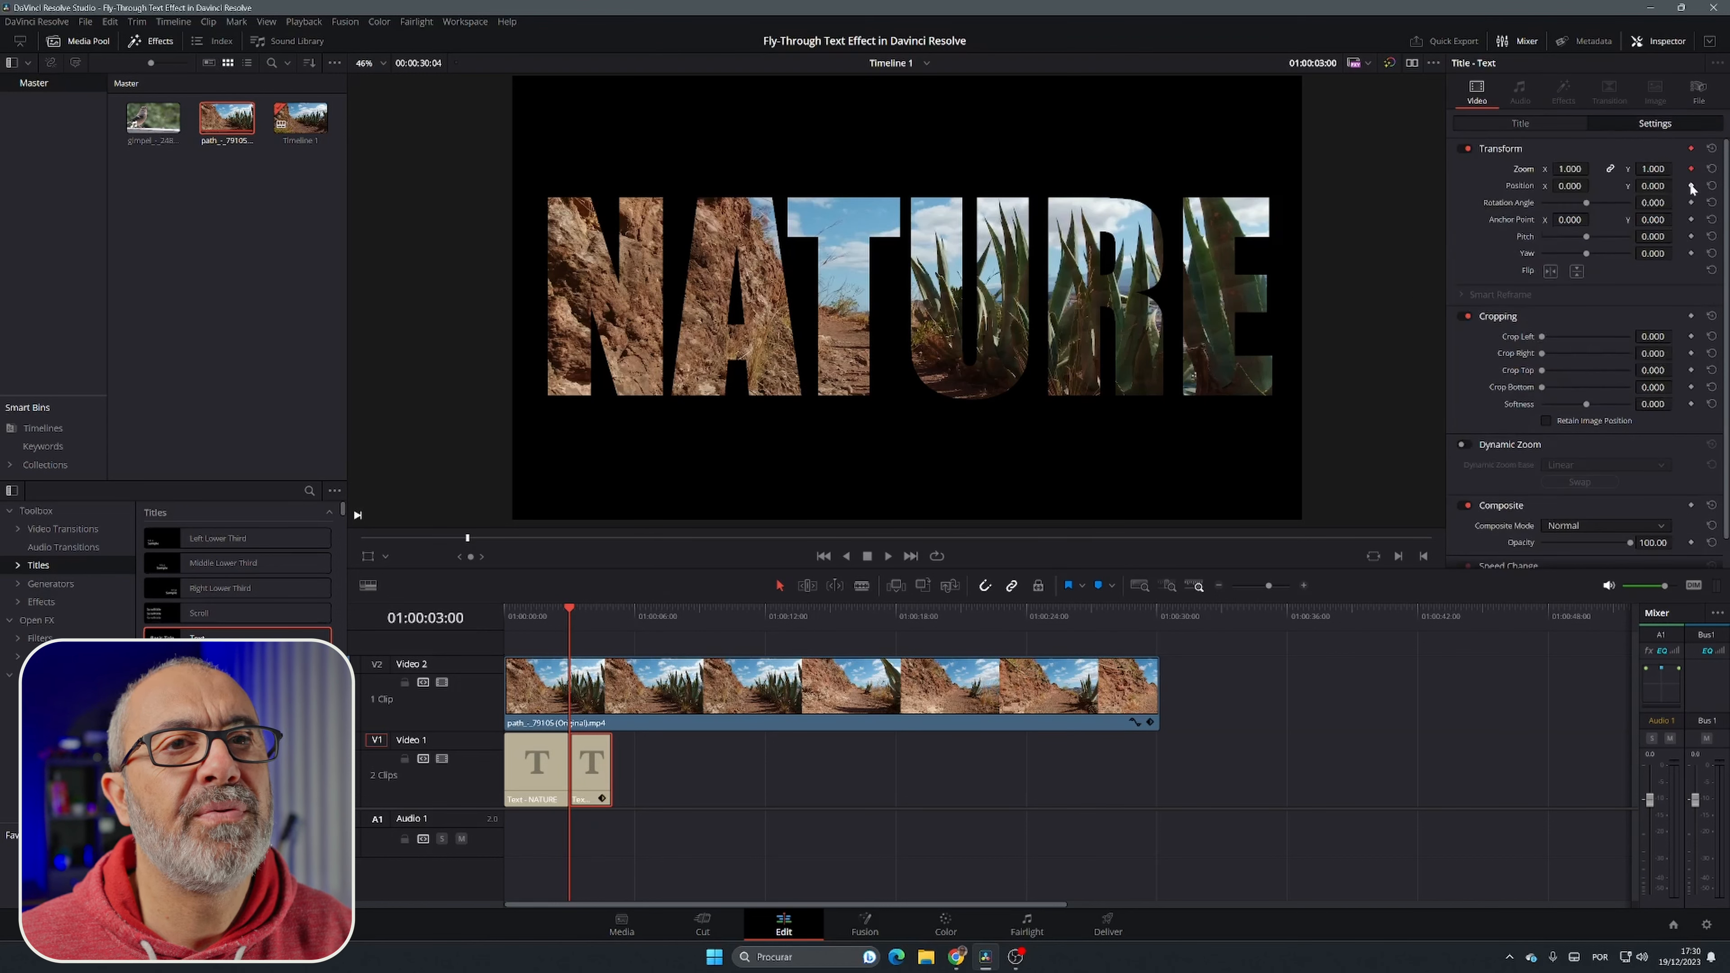
{"action": "left_click", "coordinate": [1690, 185]}
Step: At the second title segment's last frame, 01:00:04:23, keyframe a zoom of 15.900 and an X position of -2223
{"action": "left_click", "coordinate": [632, 719]}
{"action": "left_click", "coordinate": [610, 616]}
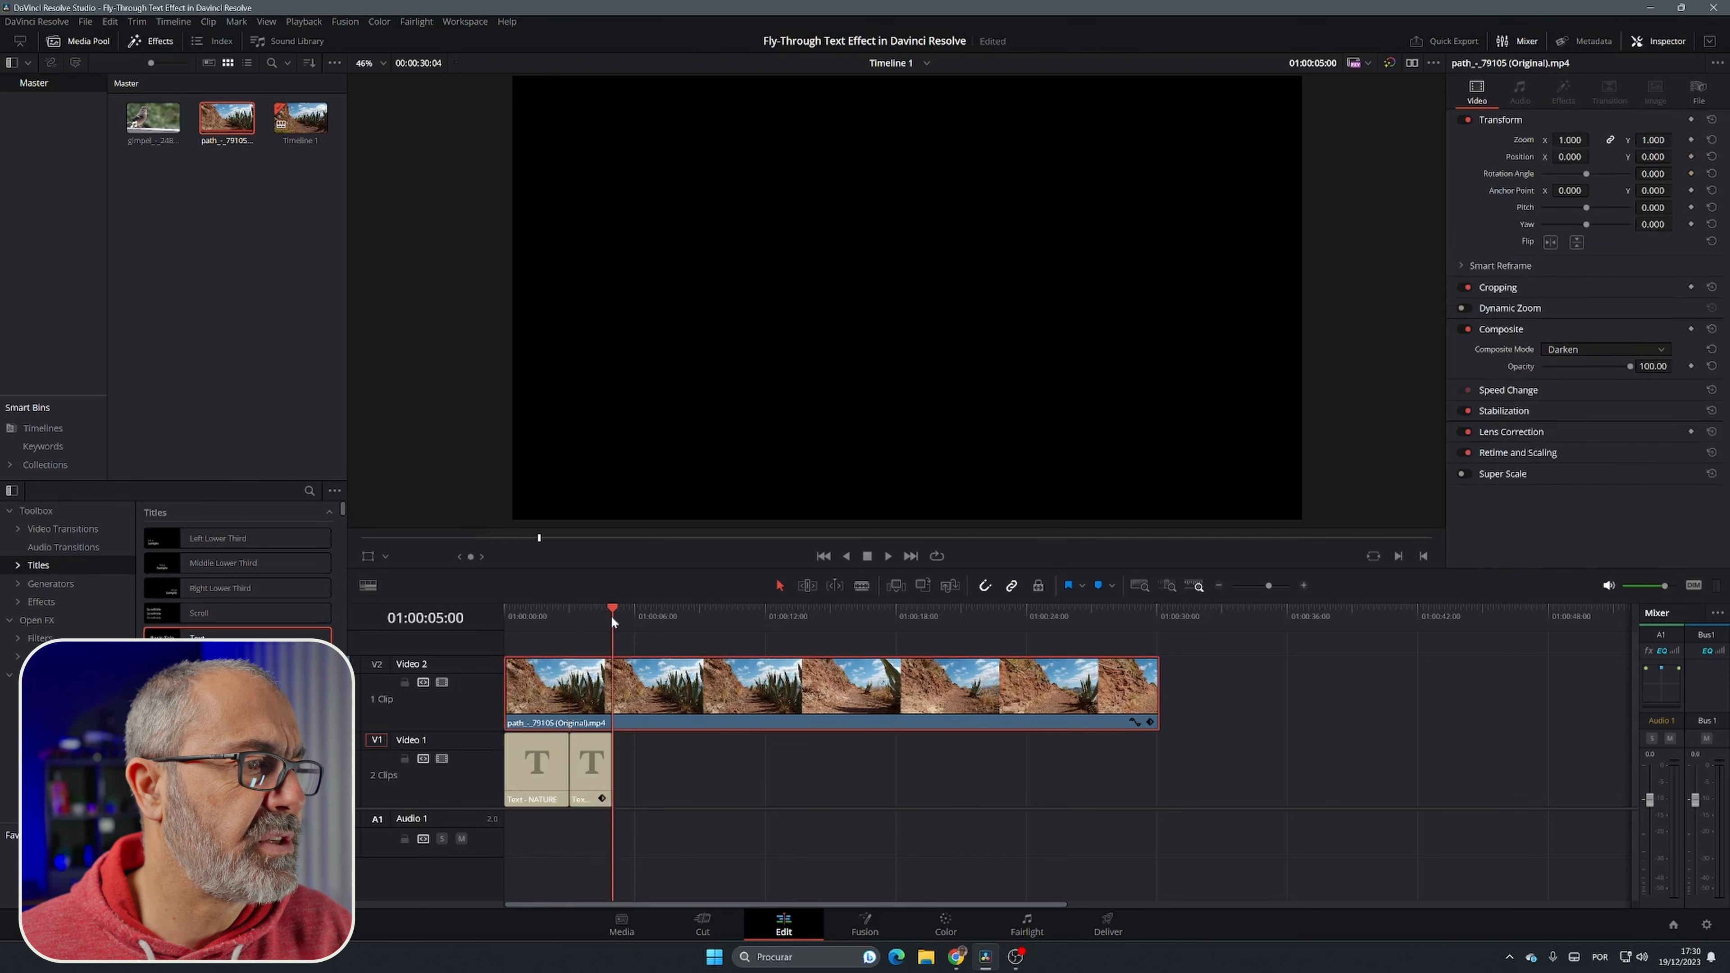
{"action": "key", "text": "Left"}
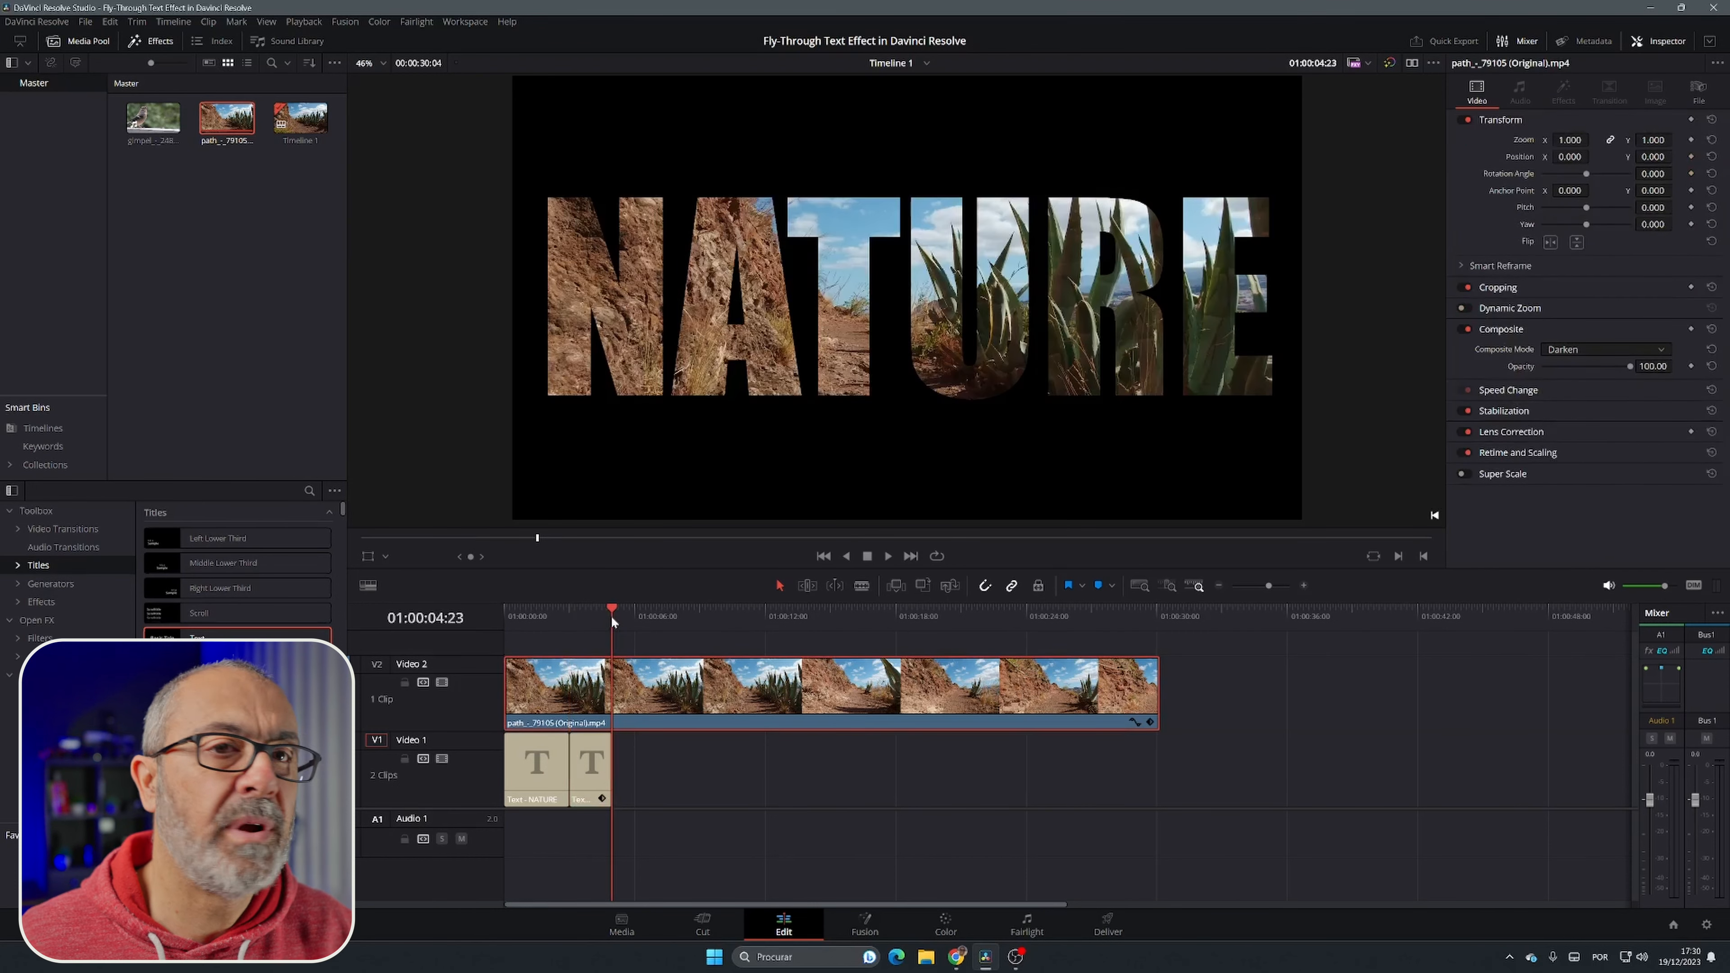
{"action": "left_click", "coordinate": [581, 765]}
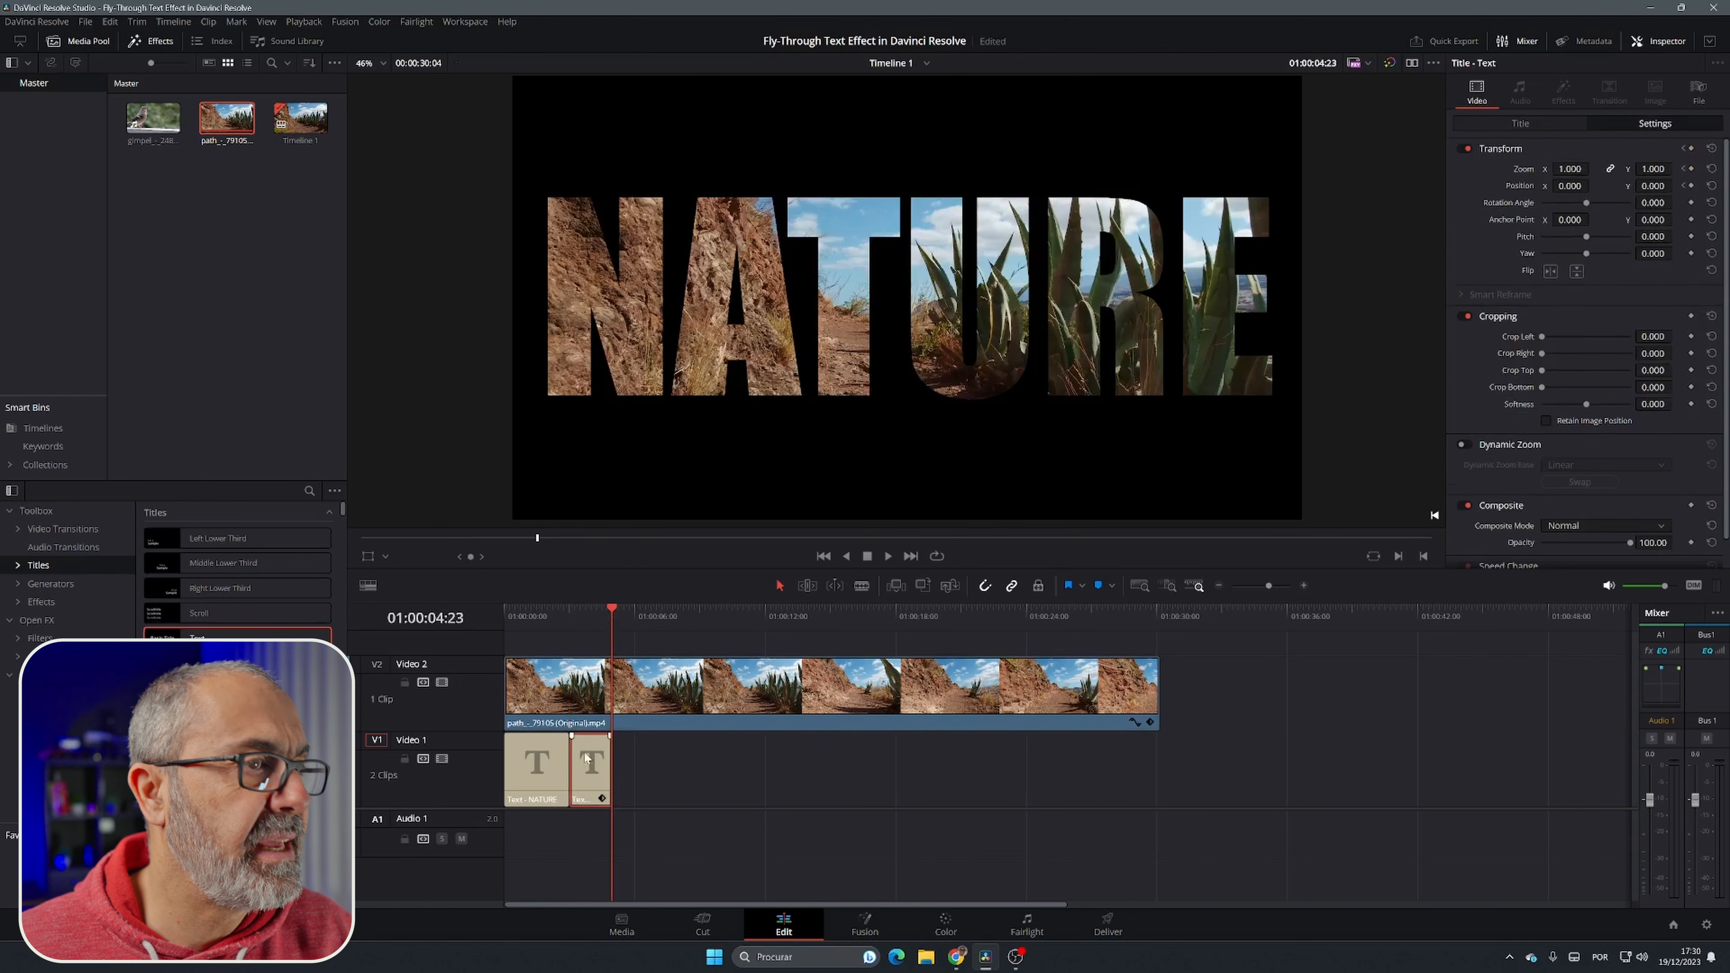
{"action": "left_click", "coordinate": [1690, 168]}
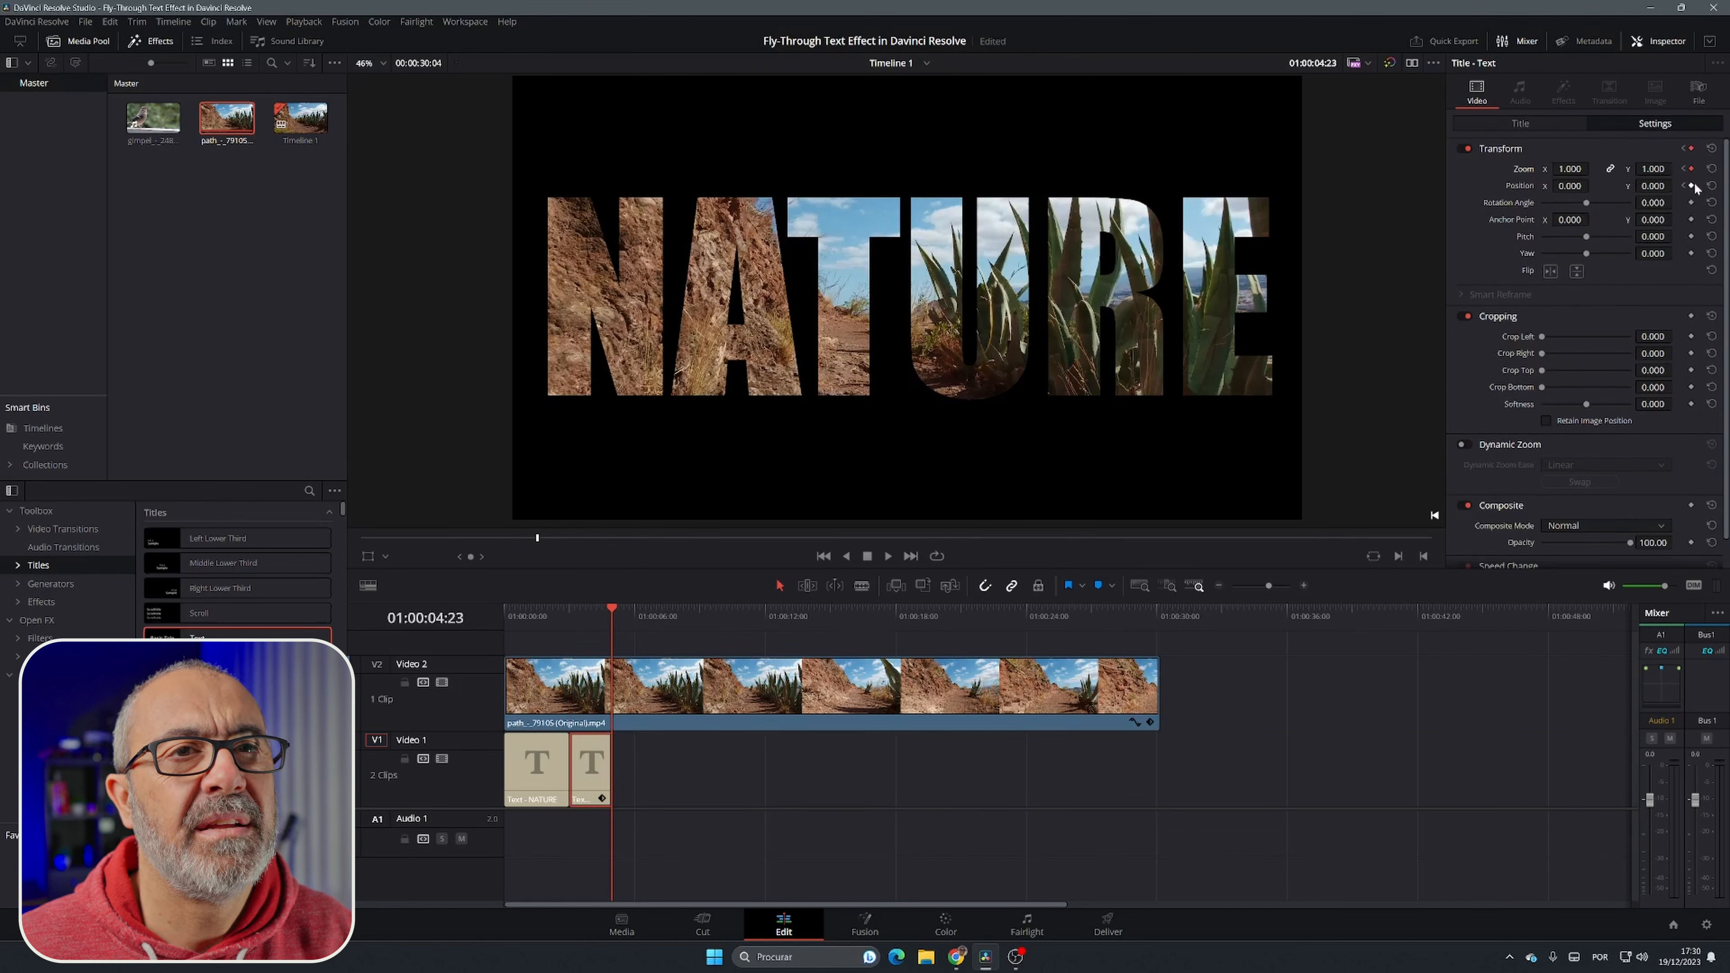
{"action": "left_click", "coordinate": [1691, 185]}
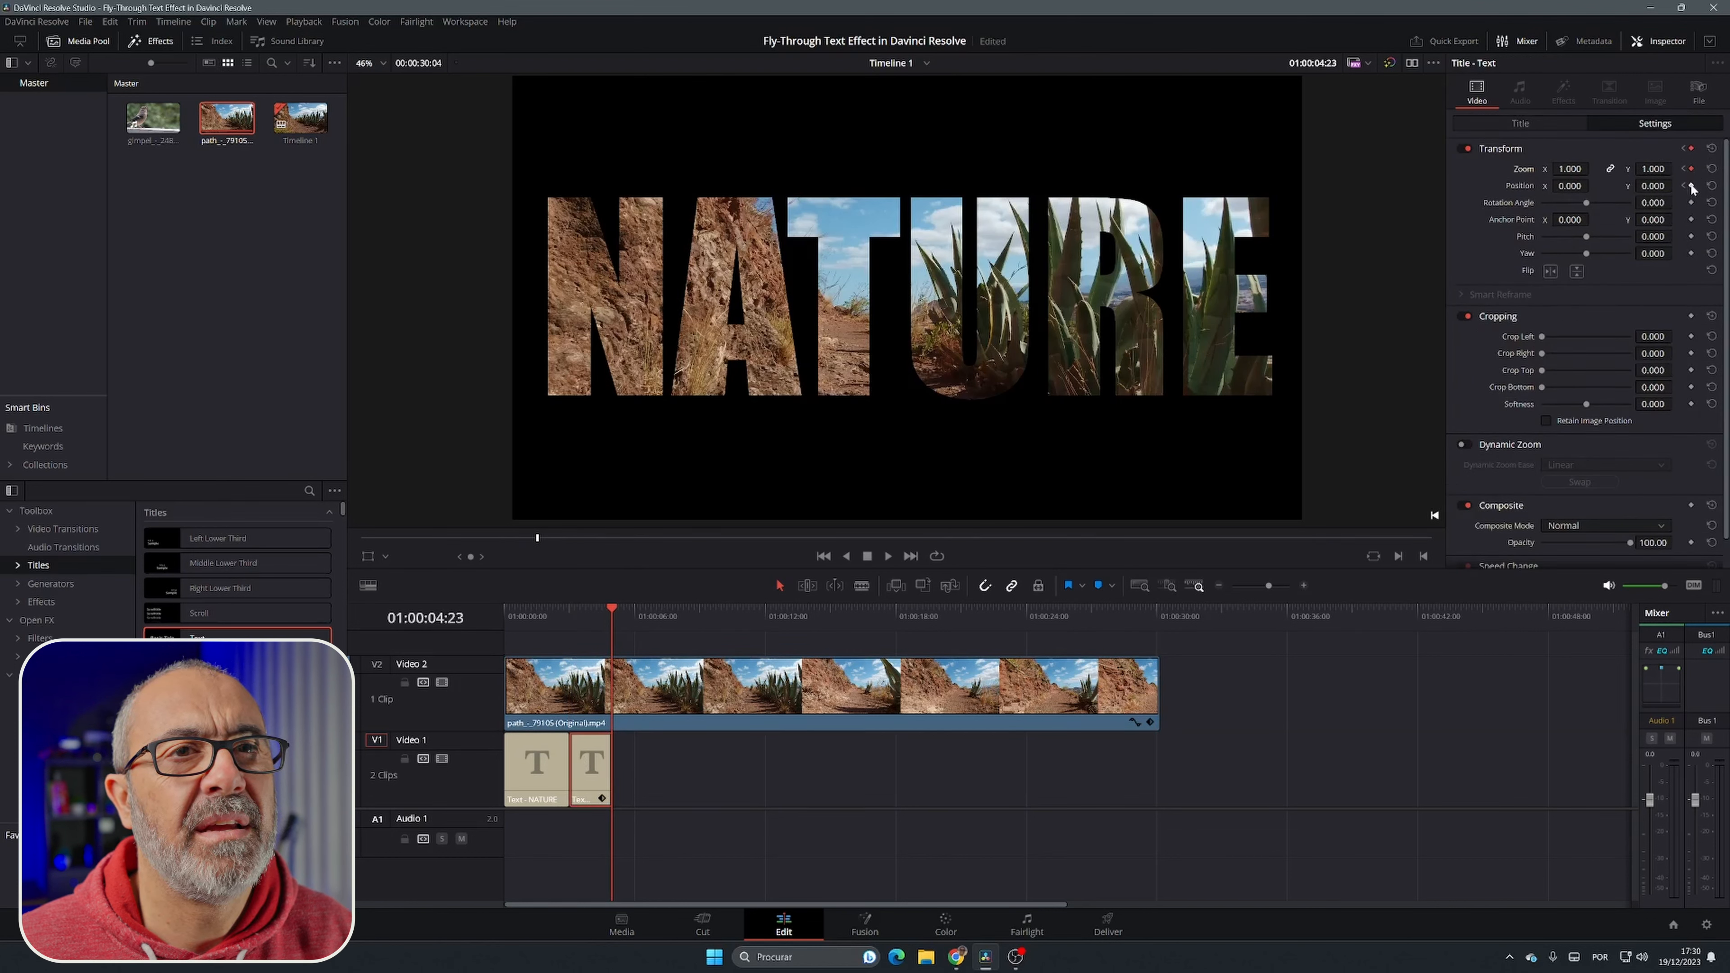
{"action": "mouse_move", "coordinate": [1570, 169]}
{"action": "left_mouse_down"}
{"action": "mouse_move", "coordinate": [1598, 168]}
{"action": "mouse_move", "coordinate": [1516, 185]}
{"action": "mouse_move", "coordinate": [1566, 171]}
{"action": "mouse_move", "coordinate": [1592, 186]}
{"action": "left_mouse_up"}
{"action": "left_click", "coordinate": [1570, 185]}
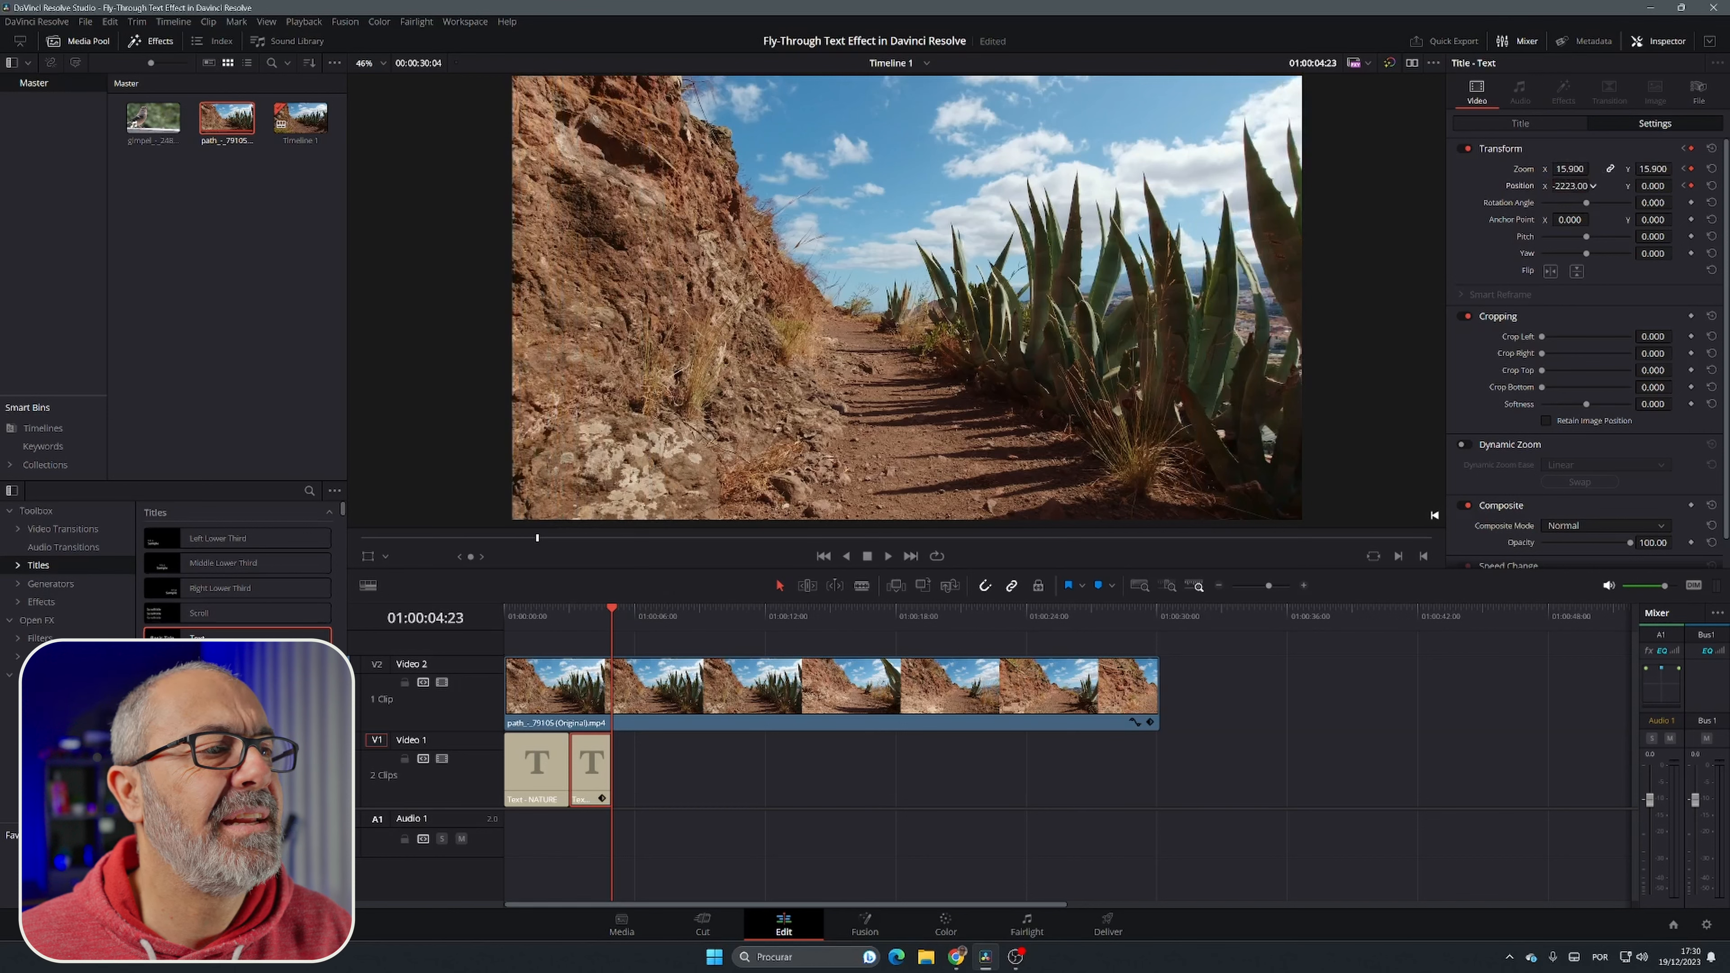
Step: Split the path video clip at 01:00:04:23 and set the second part's composite mode to Normal
{"action": "left_click", "coordinate": [671, 691]}
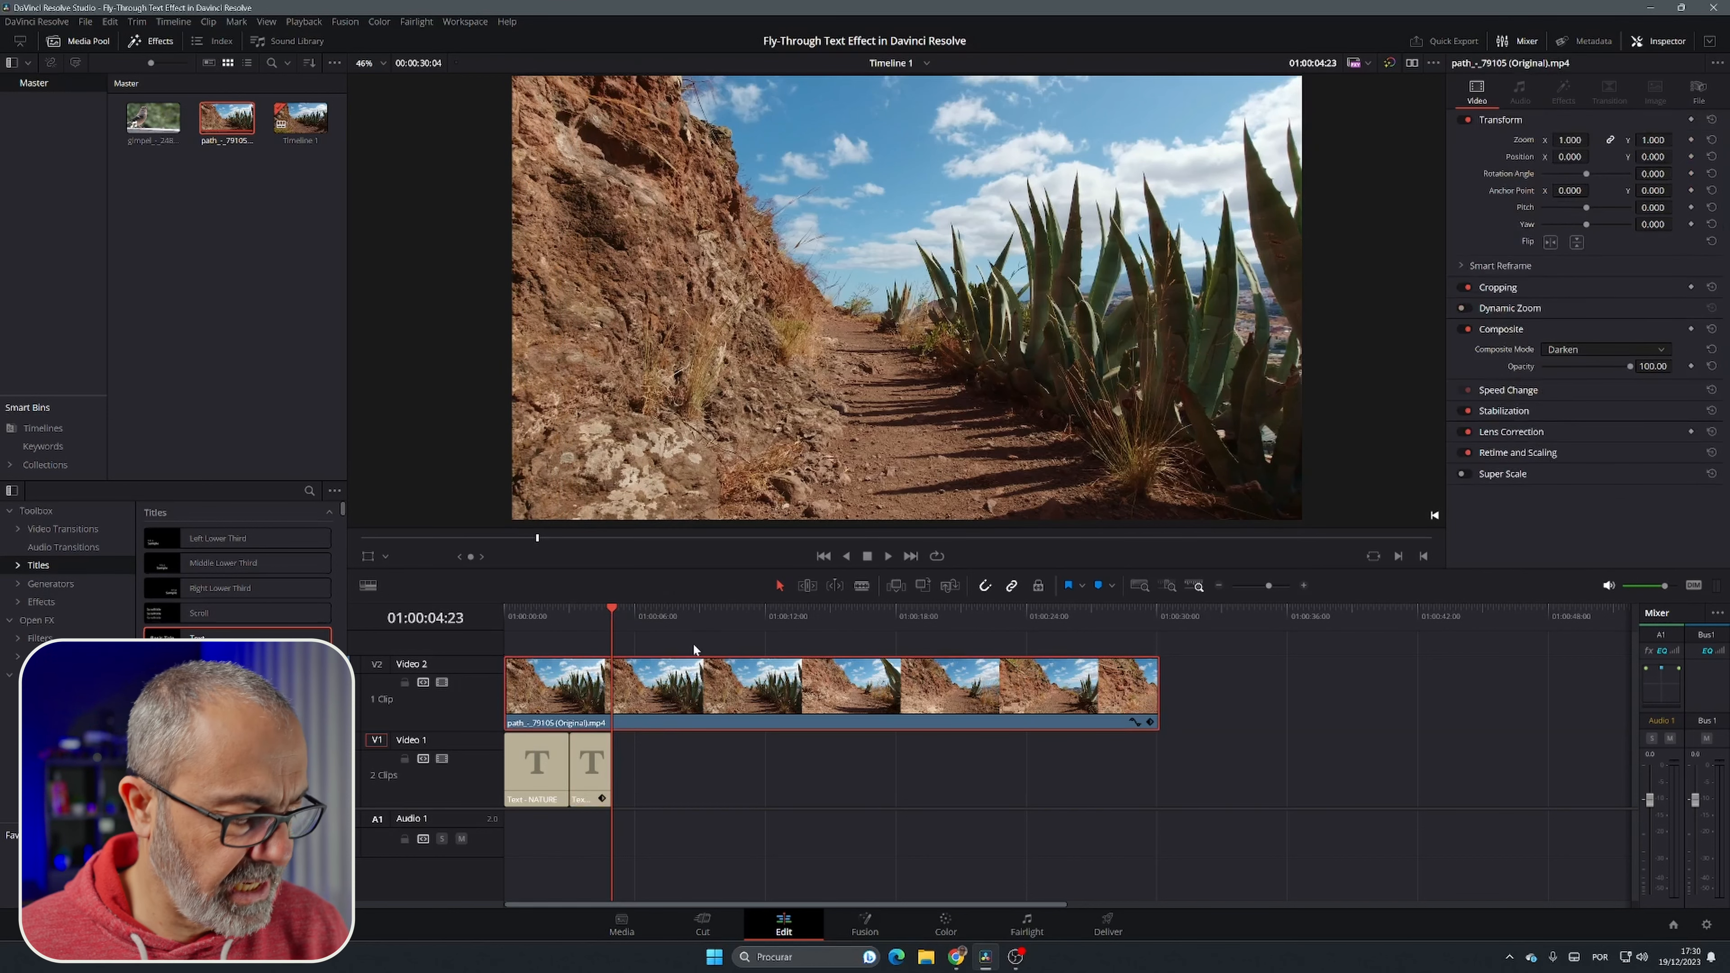
{"action": "key", "text": "ctrl+b"}
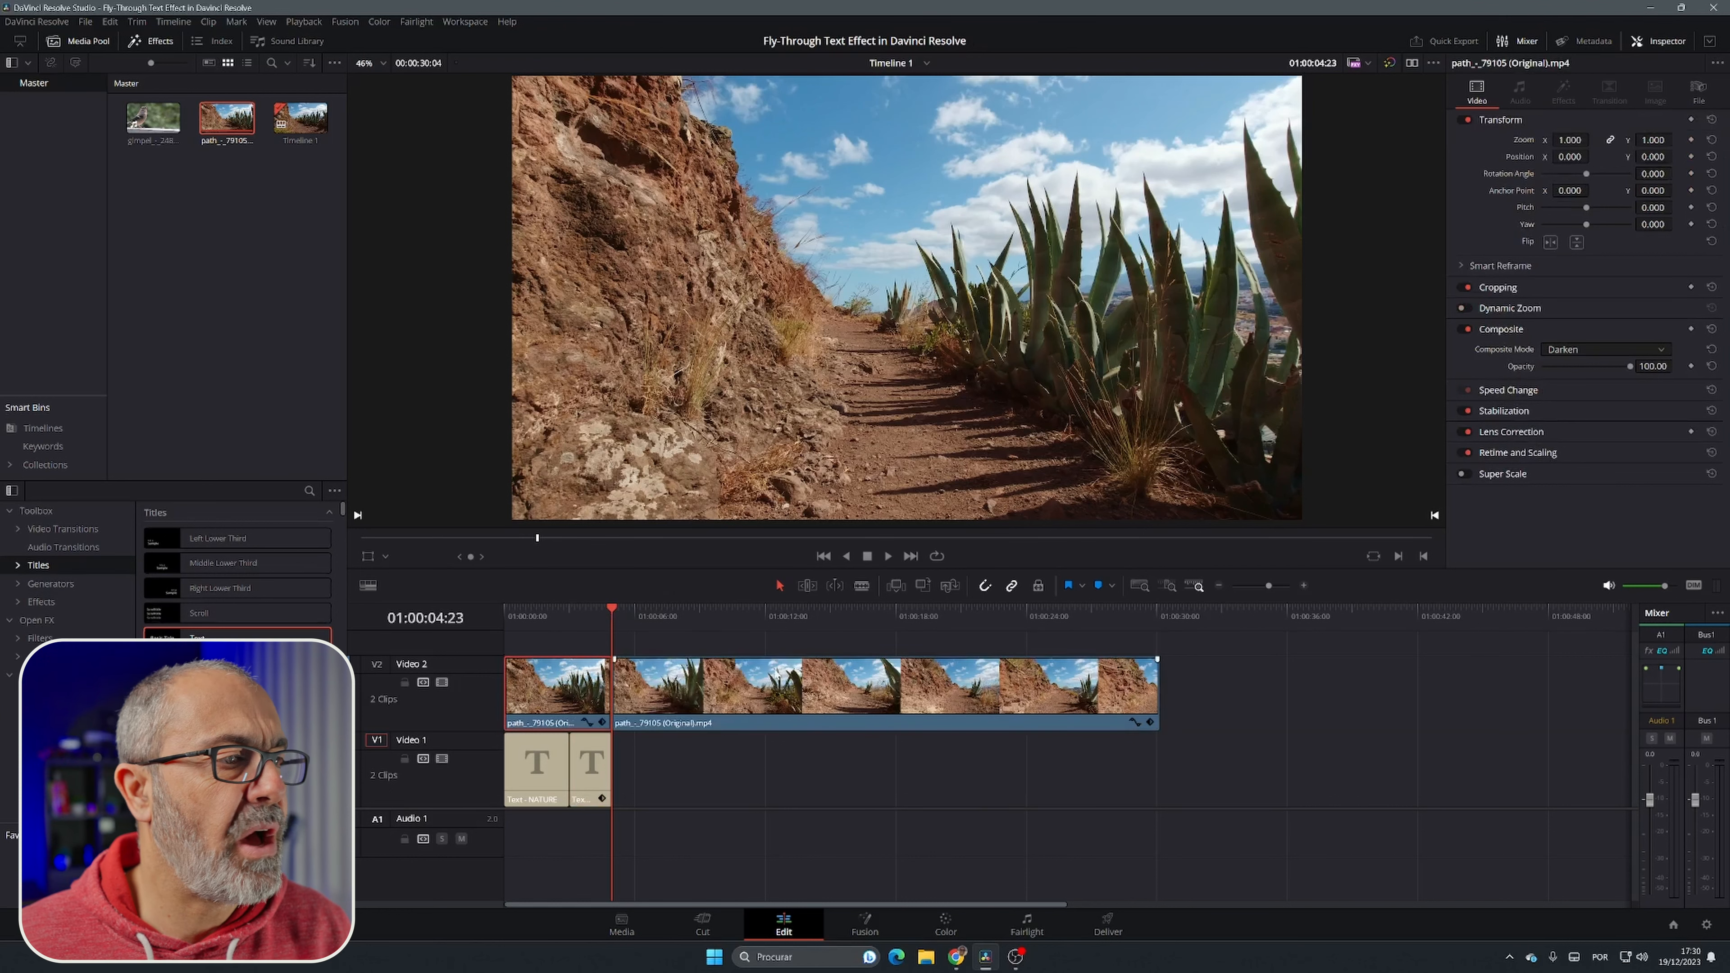
{"action": "left_click", "coordinate": [769, 678]}
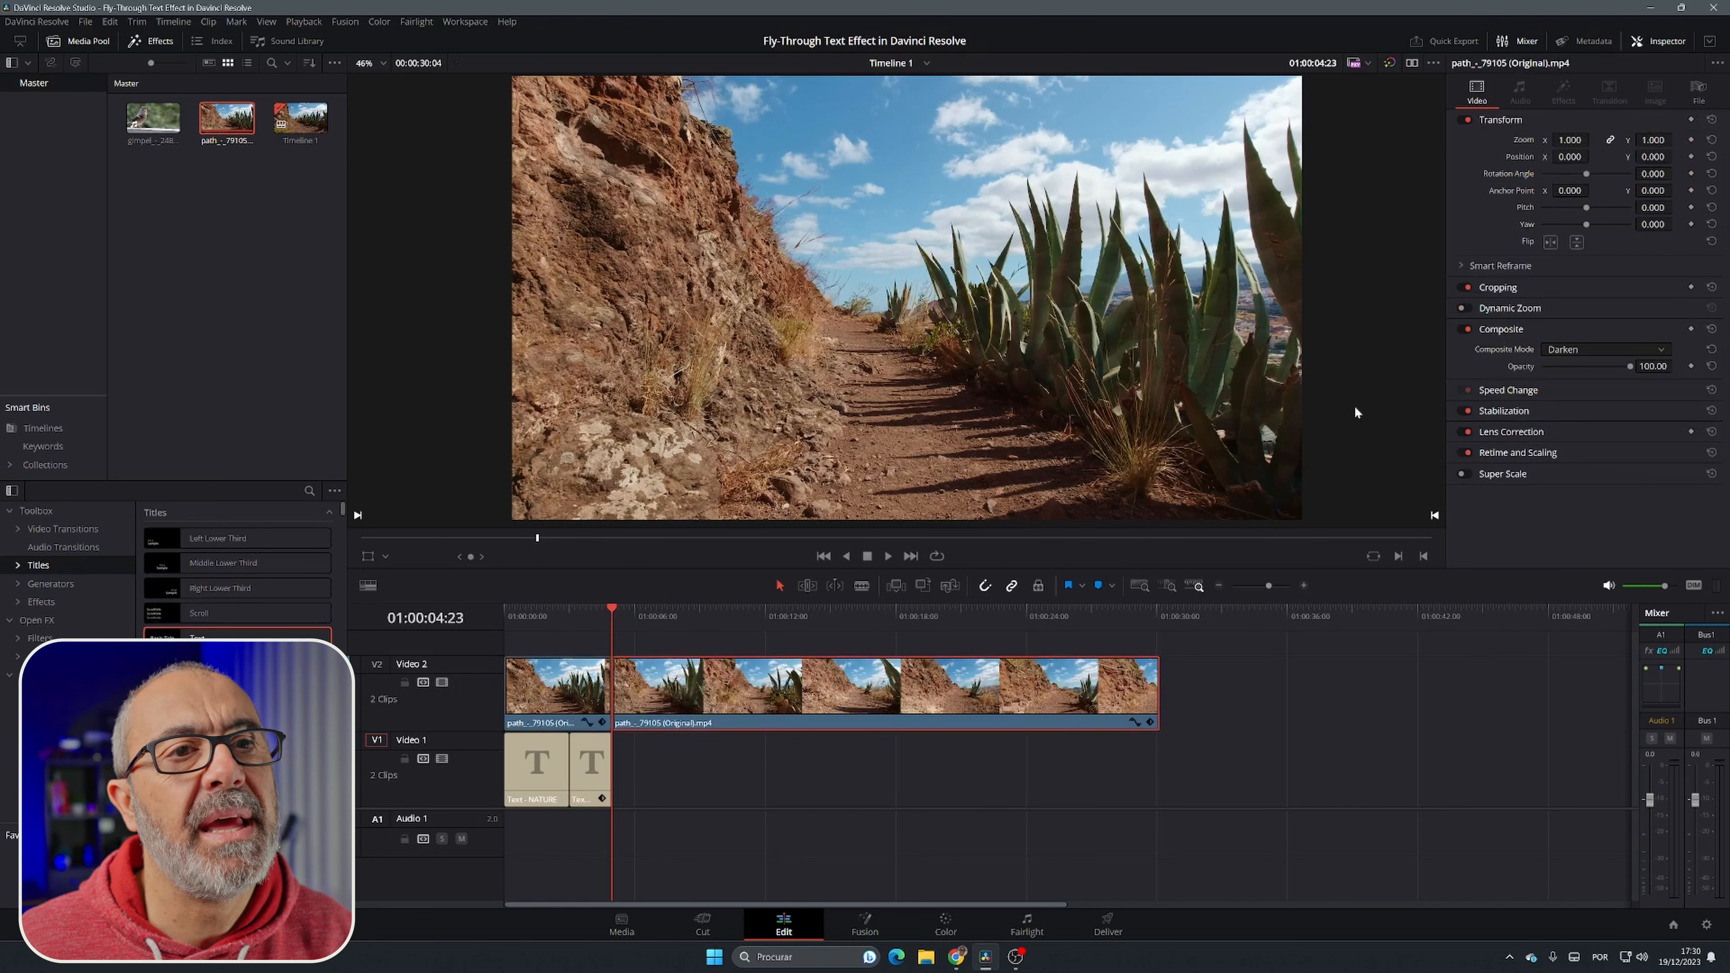
{"action": "left_click", "coordinate": [1600, 350]}
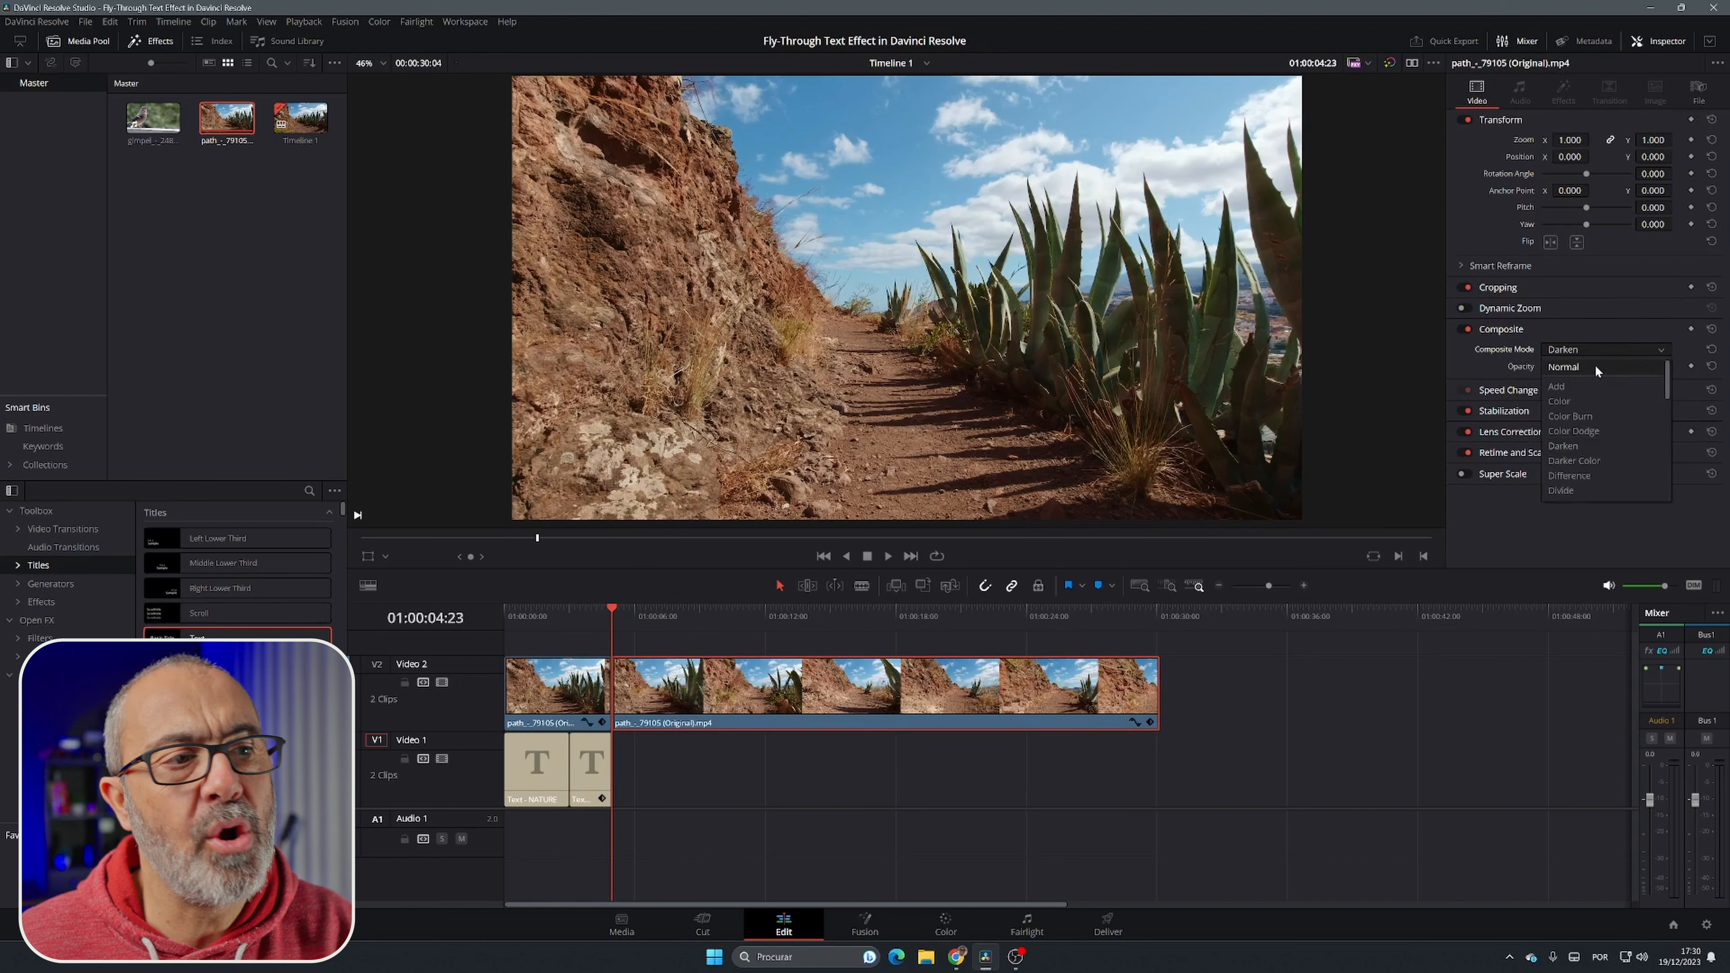
{"action": "left_click", "coordinate": [1596, 366]}
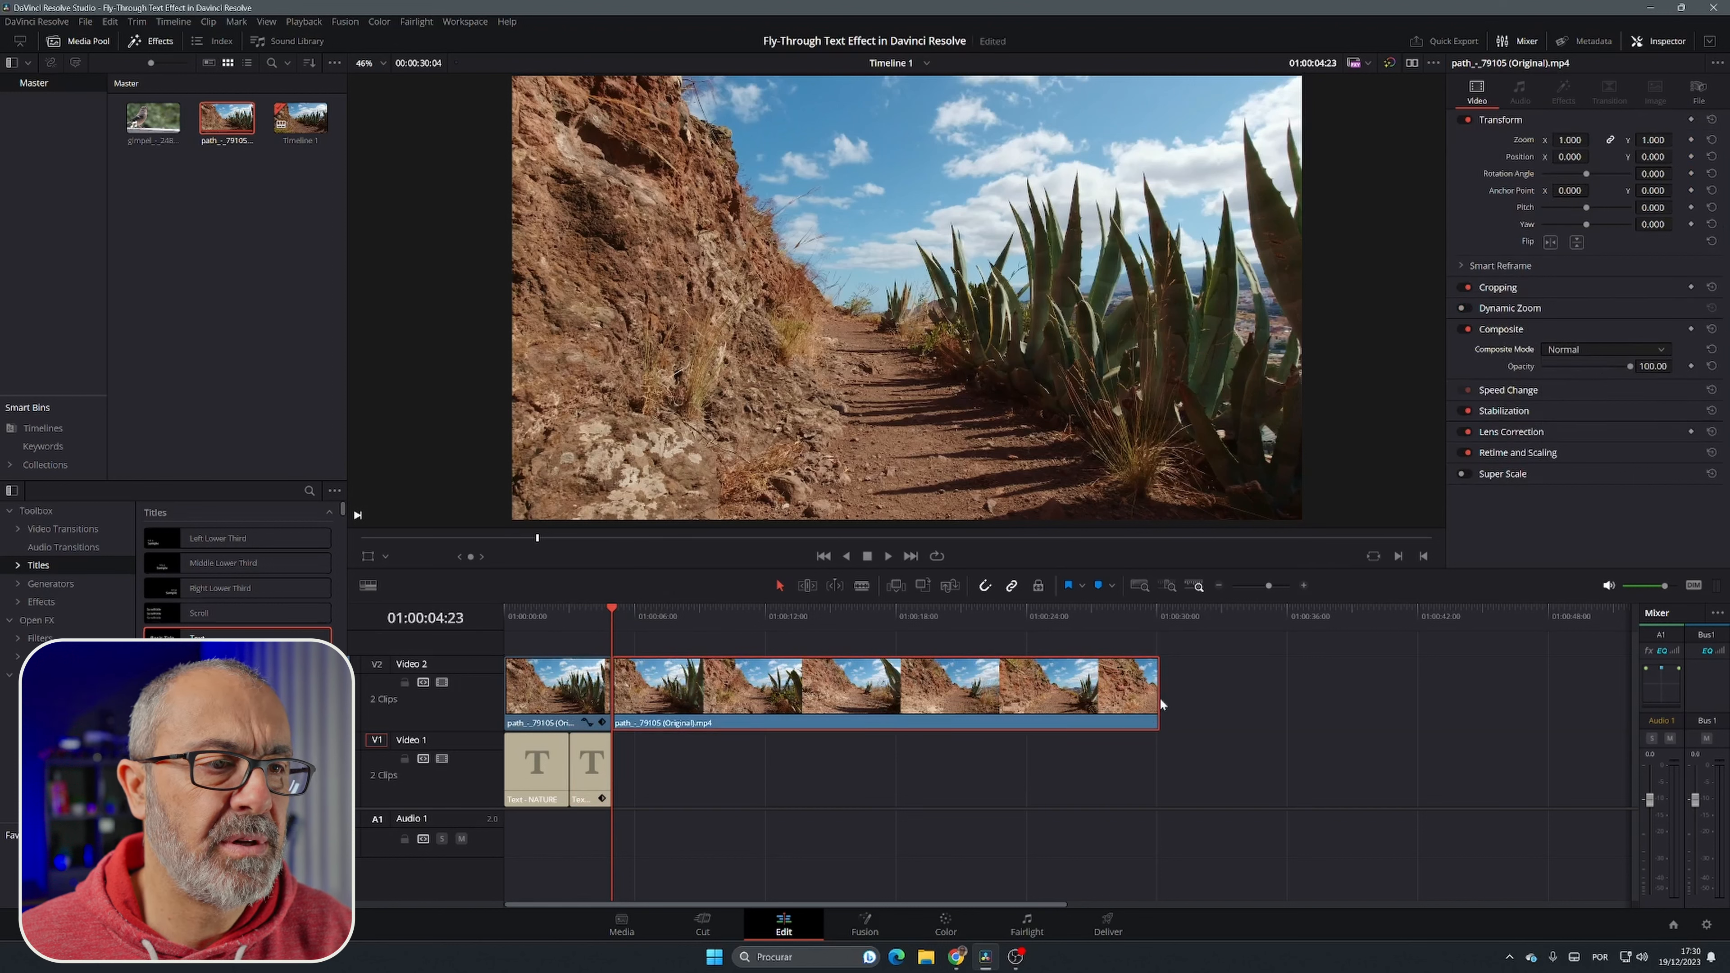
Step: Trim the end of the second path video segment so the timeline lasts about 7 seconds
{"action": "left_click_drag", "start_coordinate": [1160, 698], "coordinate": [659, 698]}
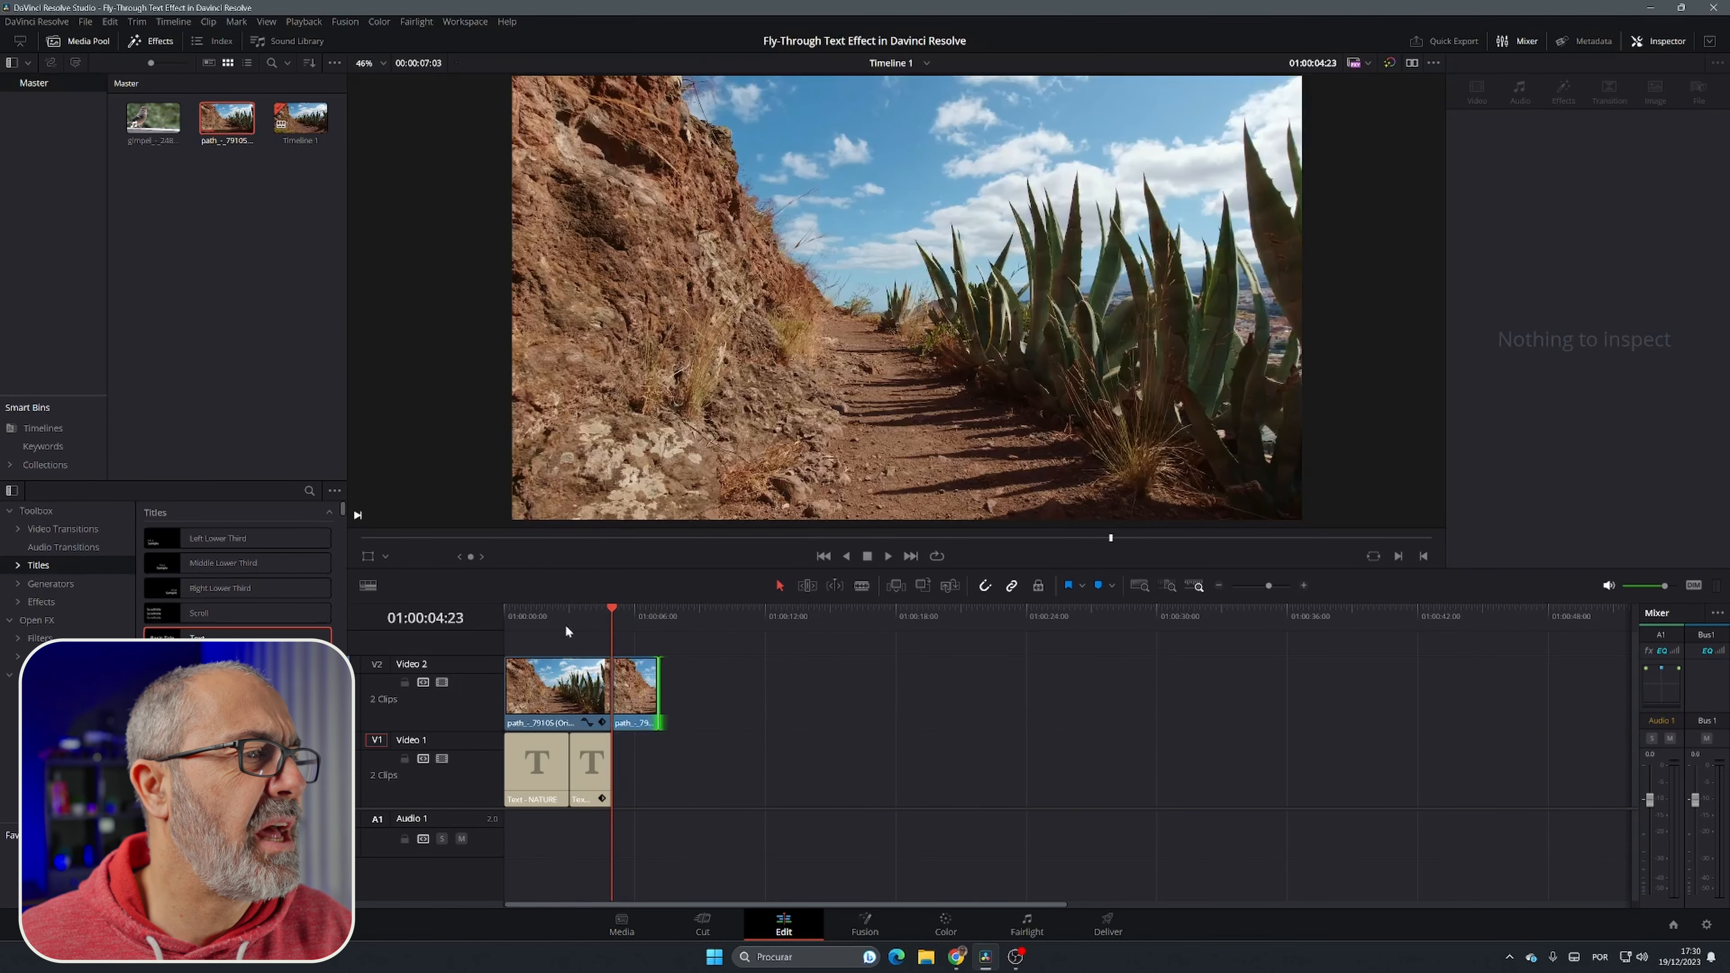
{"action": "left_click", "coordinate": [528, 641]}
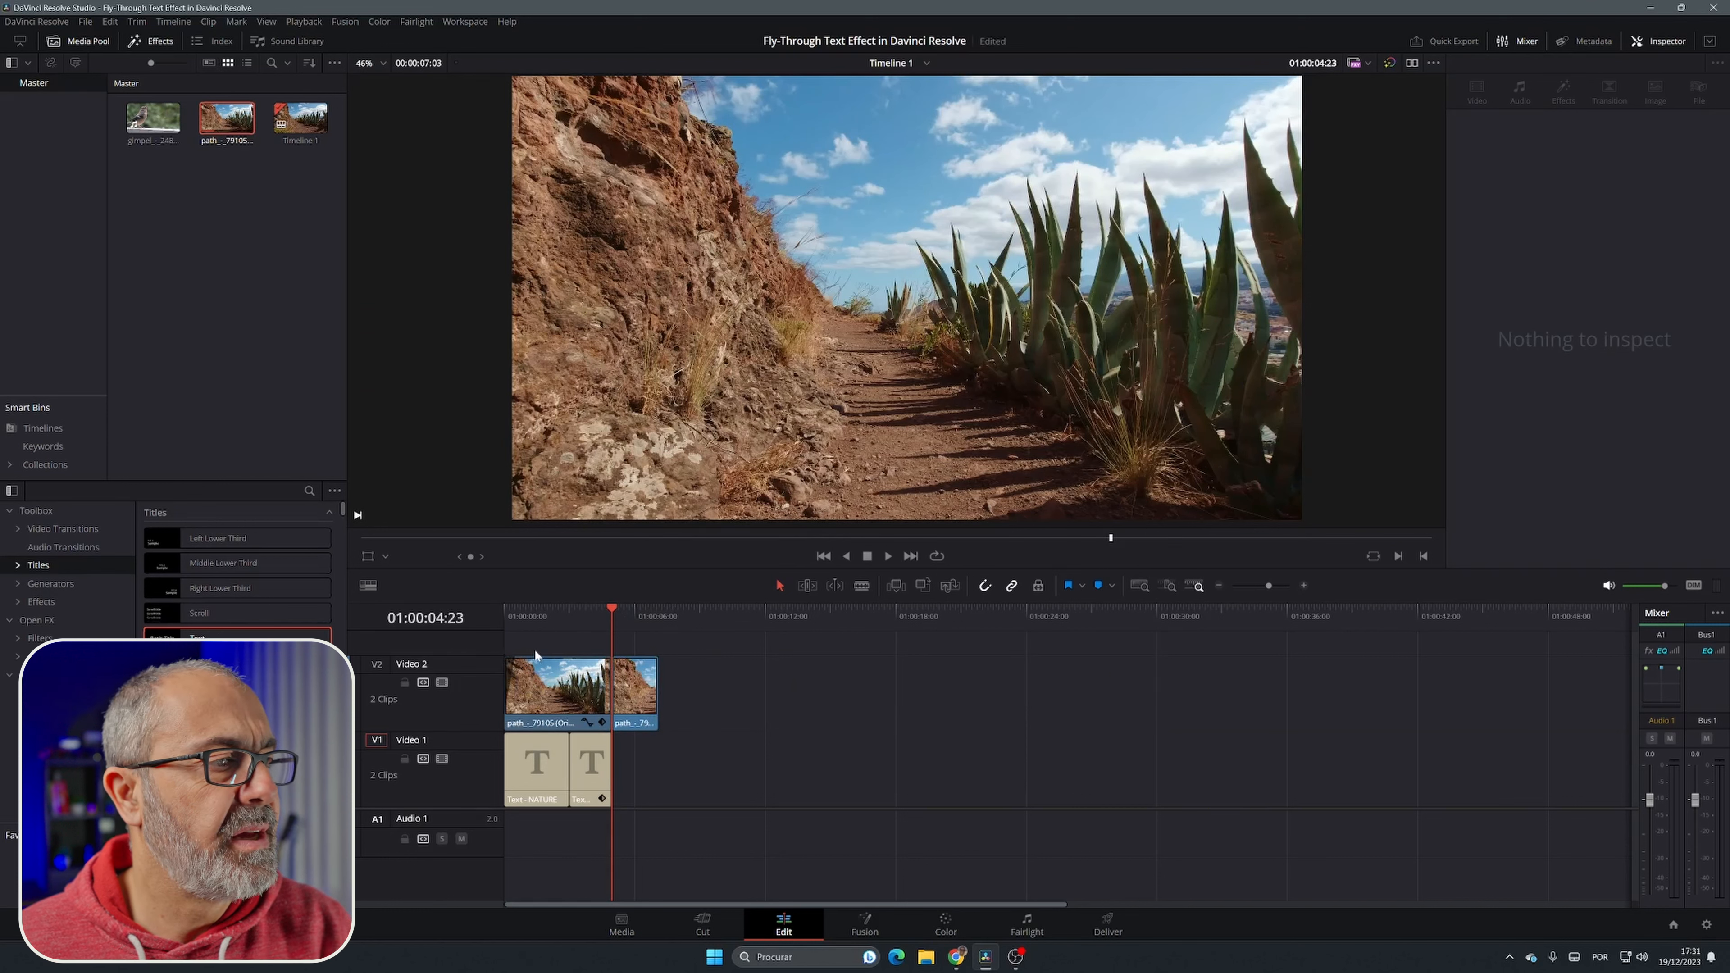
Step: Play the timeline from the start to review the fly-through text animation
{"action": "left_click", "coordinate": [509, 621]}
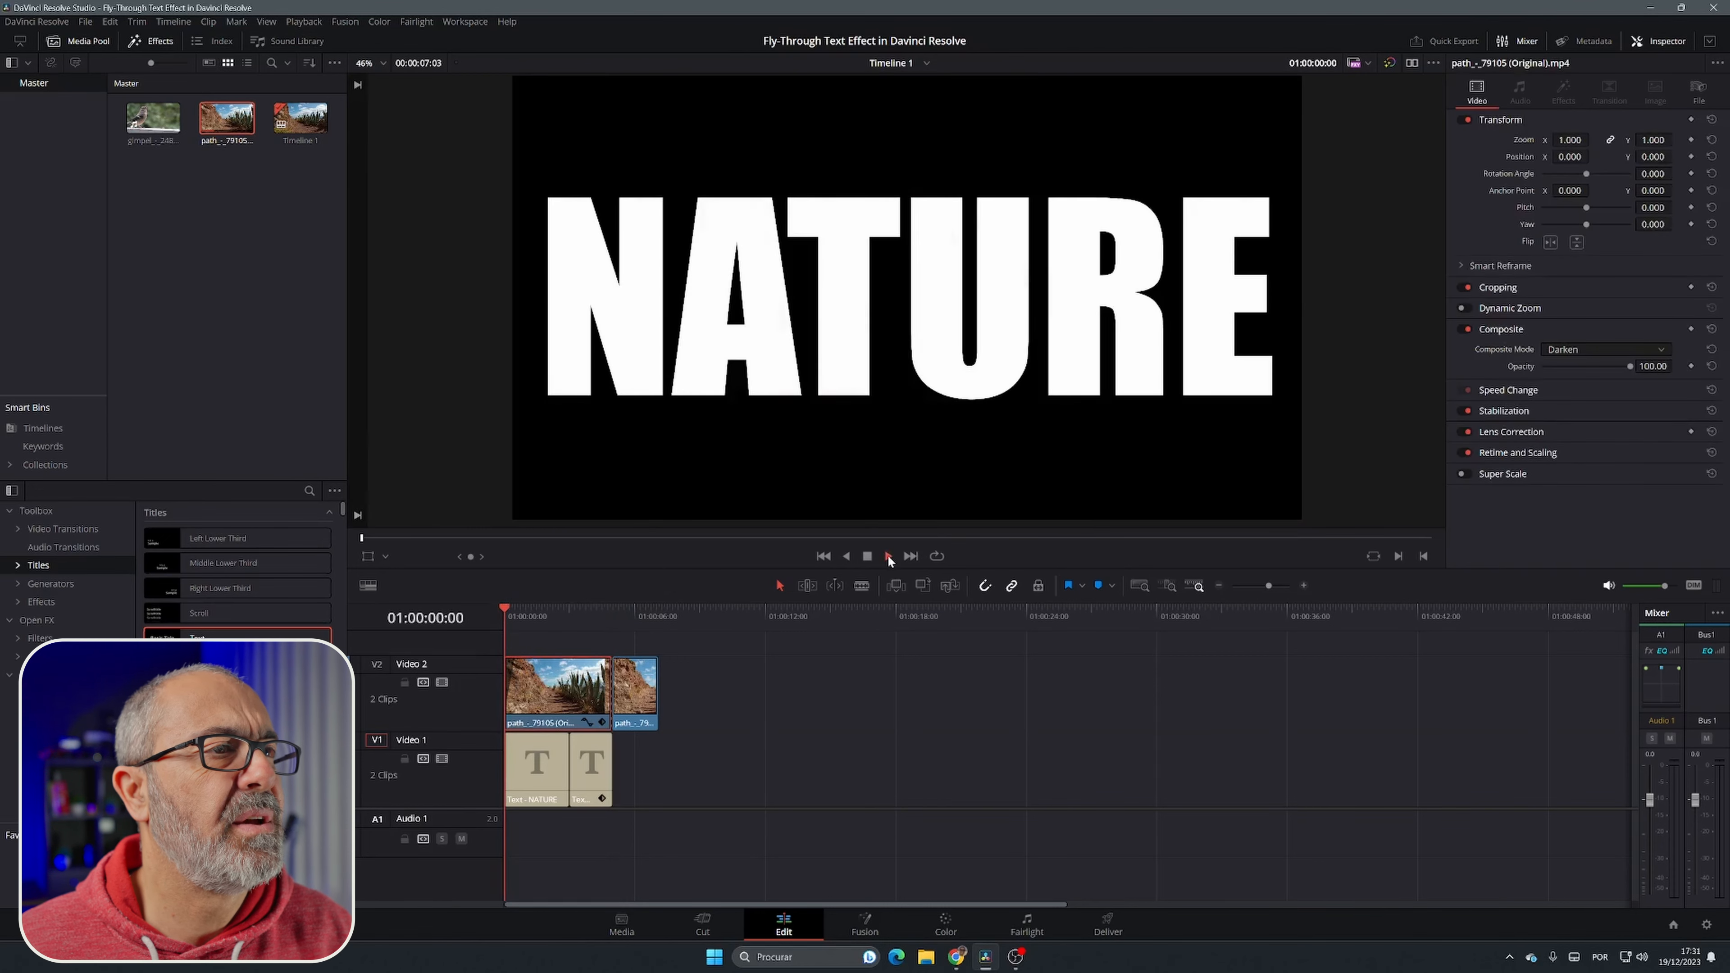
{"action": "left_click", "coordinate": [888, 555]}
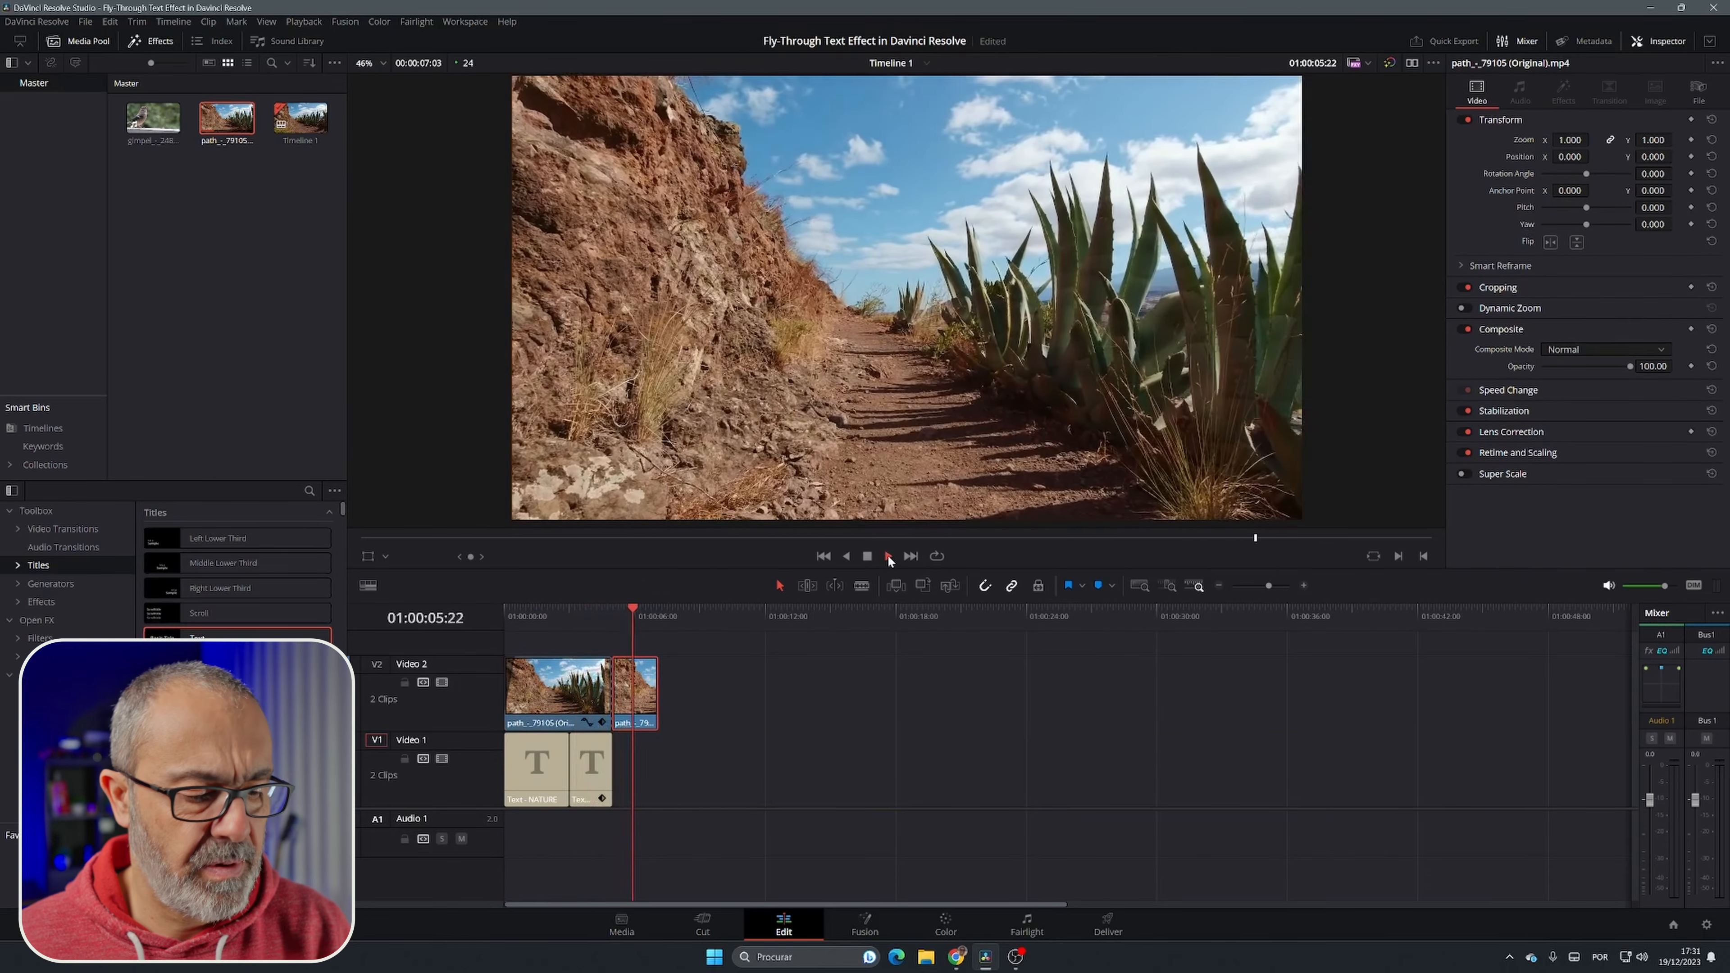
{"action": "left_click", "coordinate": [888, 555]}
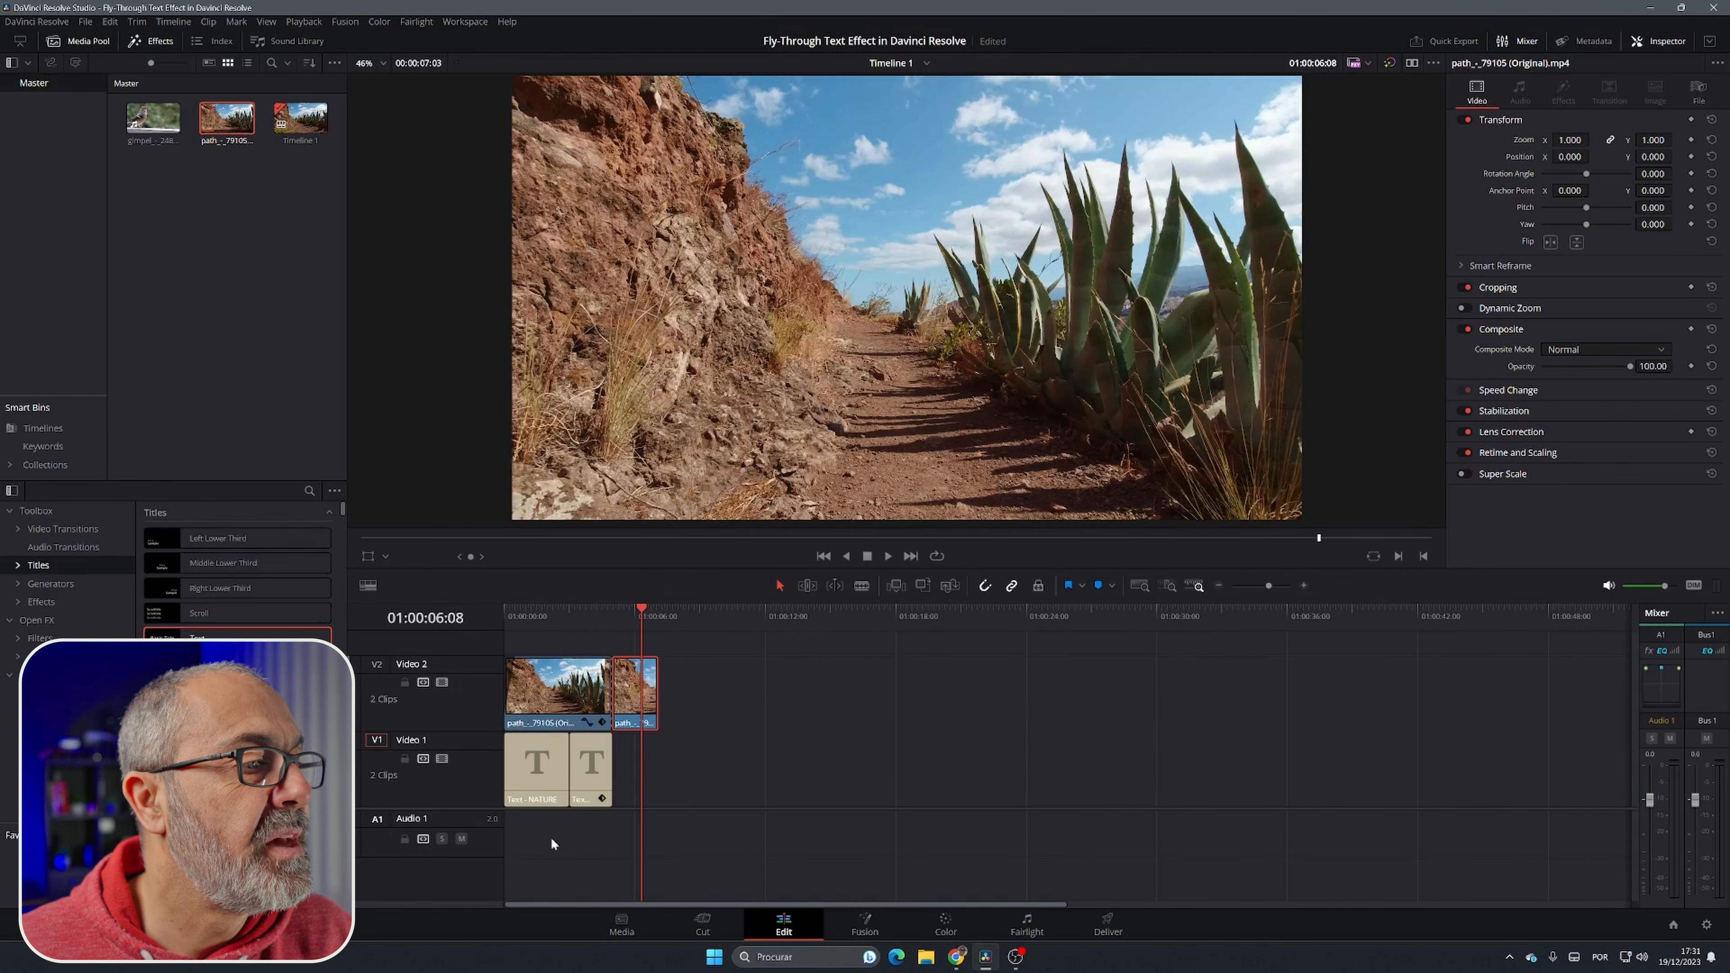
Step: Reset the second title segment's transform keyframes and enable Dynamic Zoom on that segment
{"action": "left_click", "coordinate": [588, 770]}
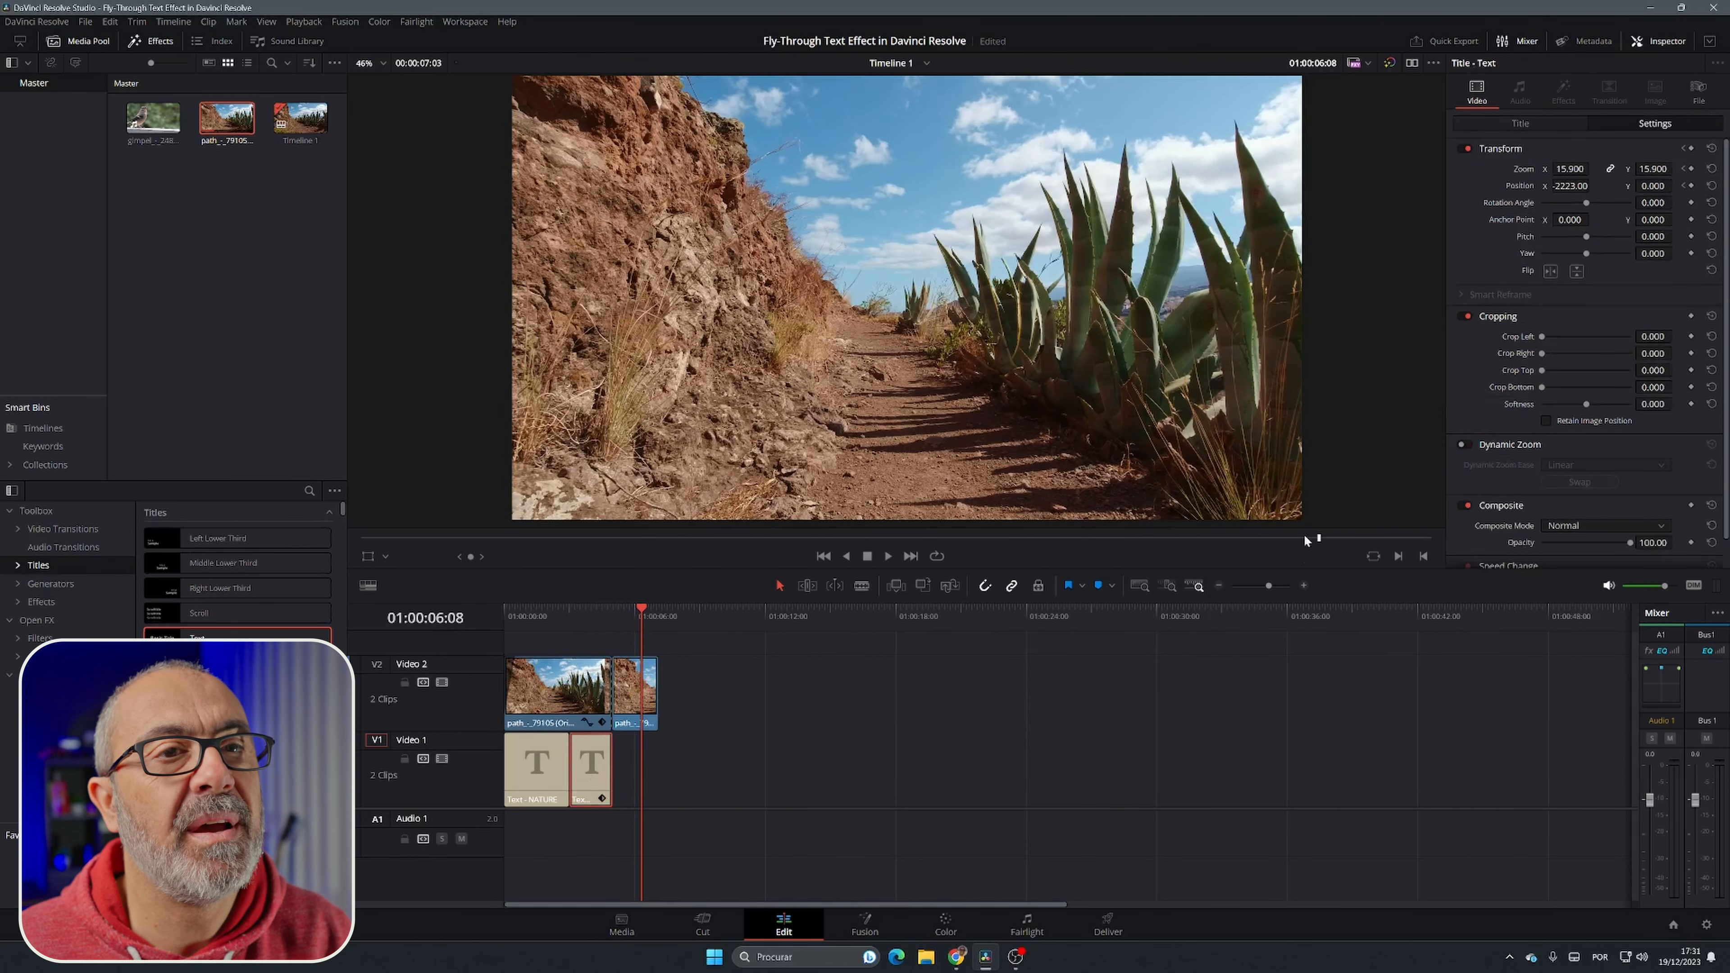
{"action": "left_click", "coordinate": [1711, 147]}
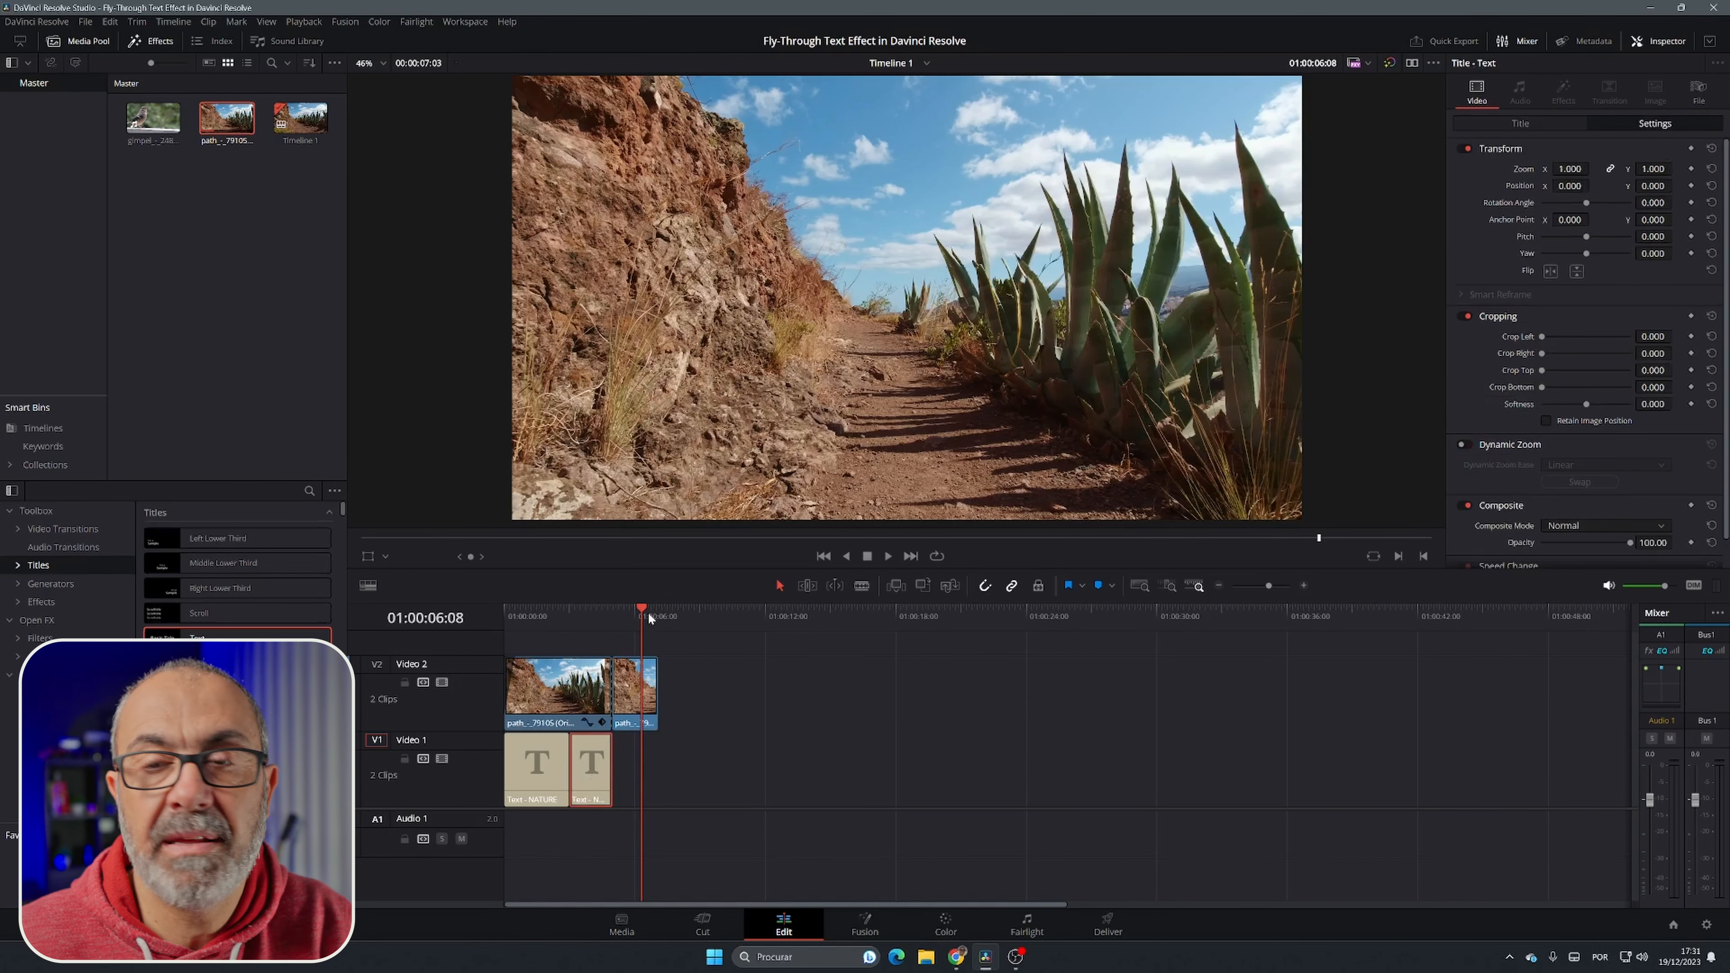
{"action": "left_click_drag", "start_coordinate": [642, 610], "coordinate": [567, 623]}
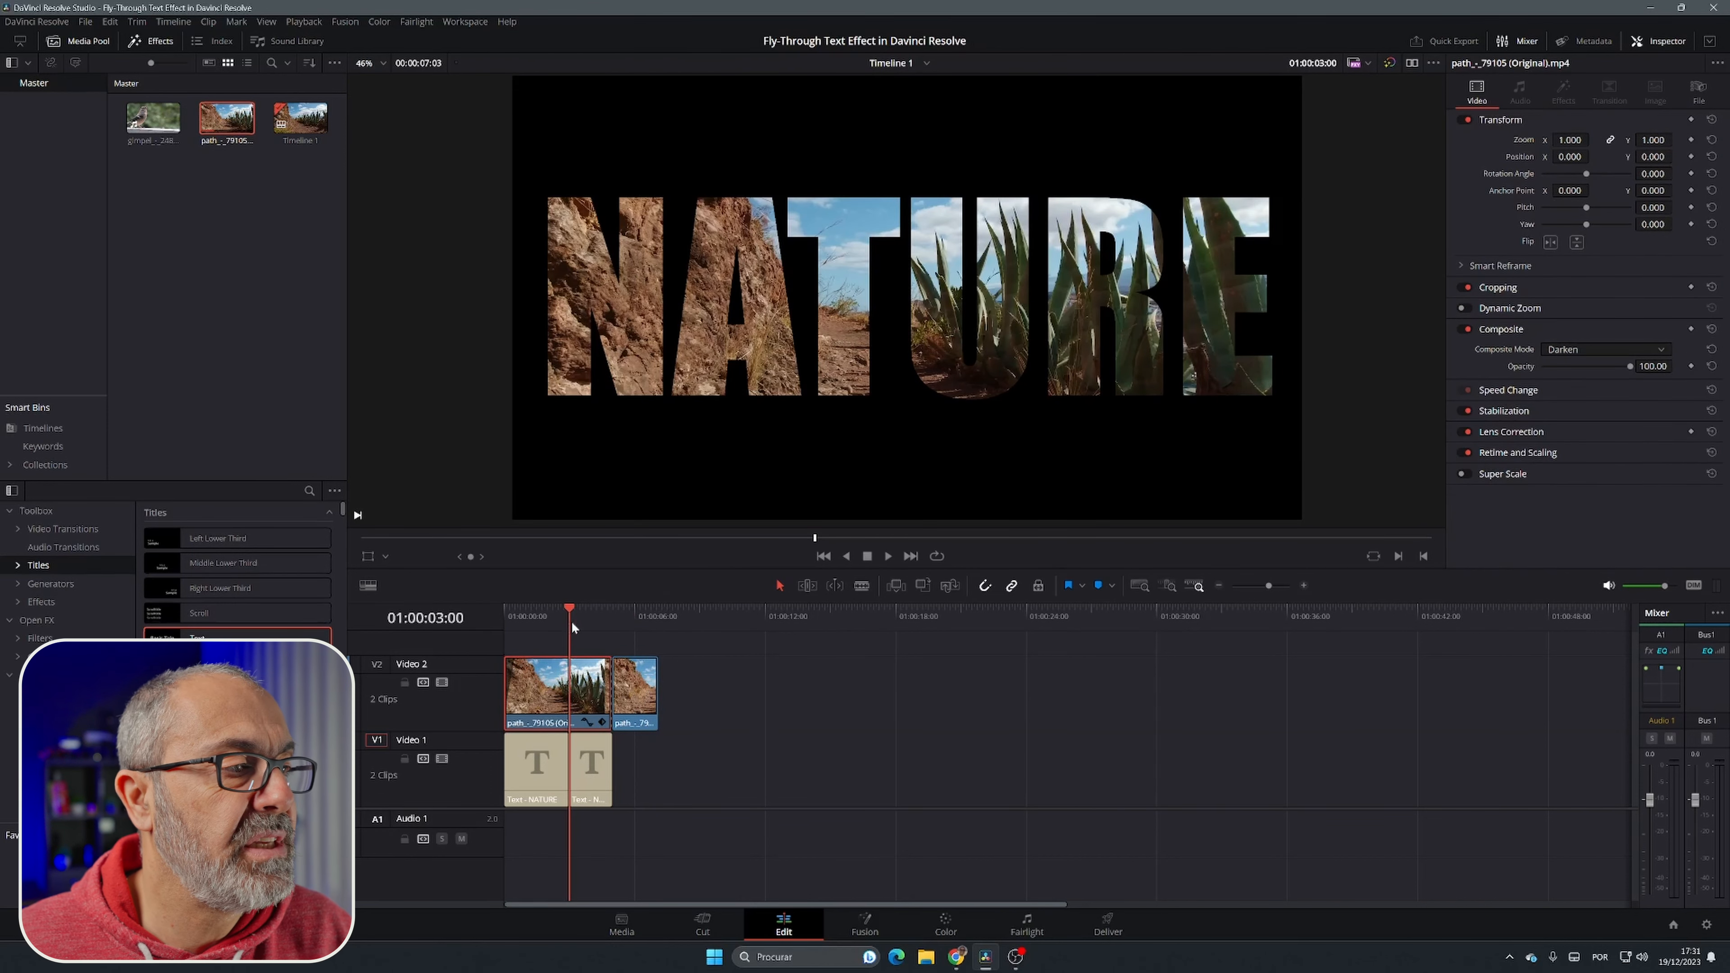
{"action": "left_click", "coordinate": [591, 778]}
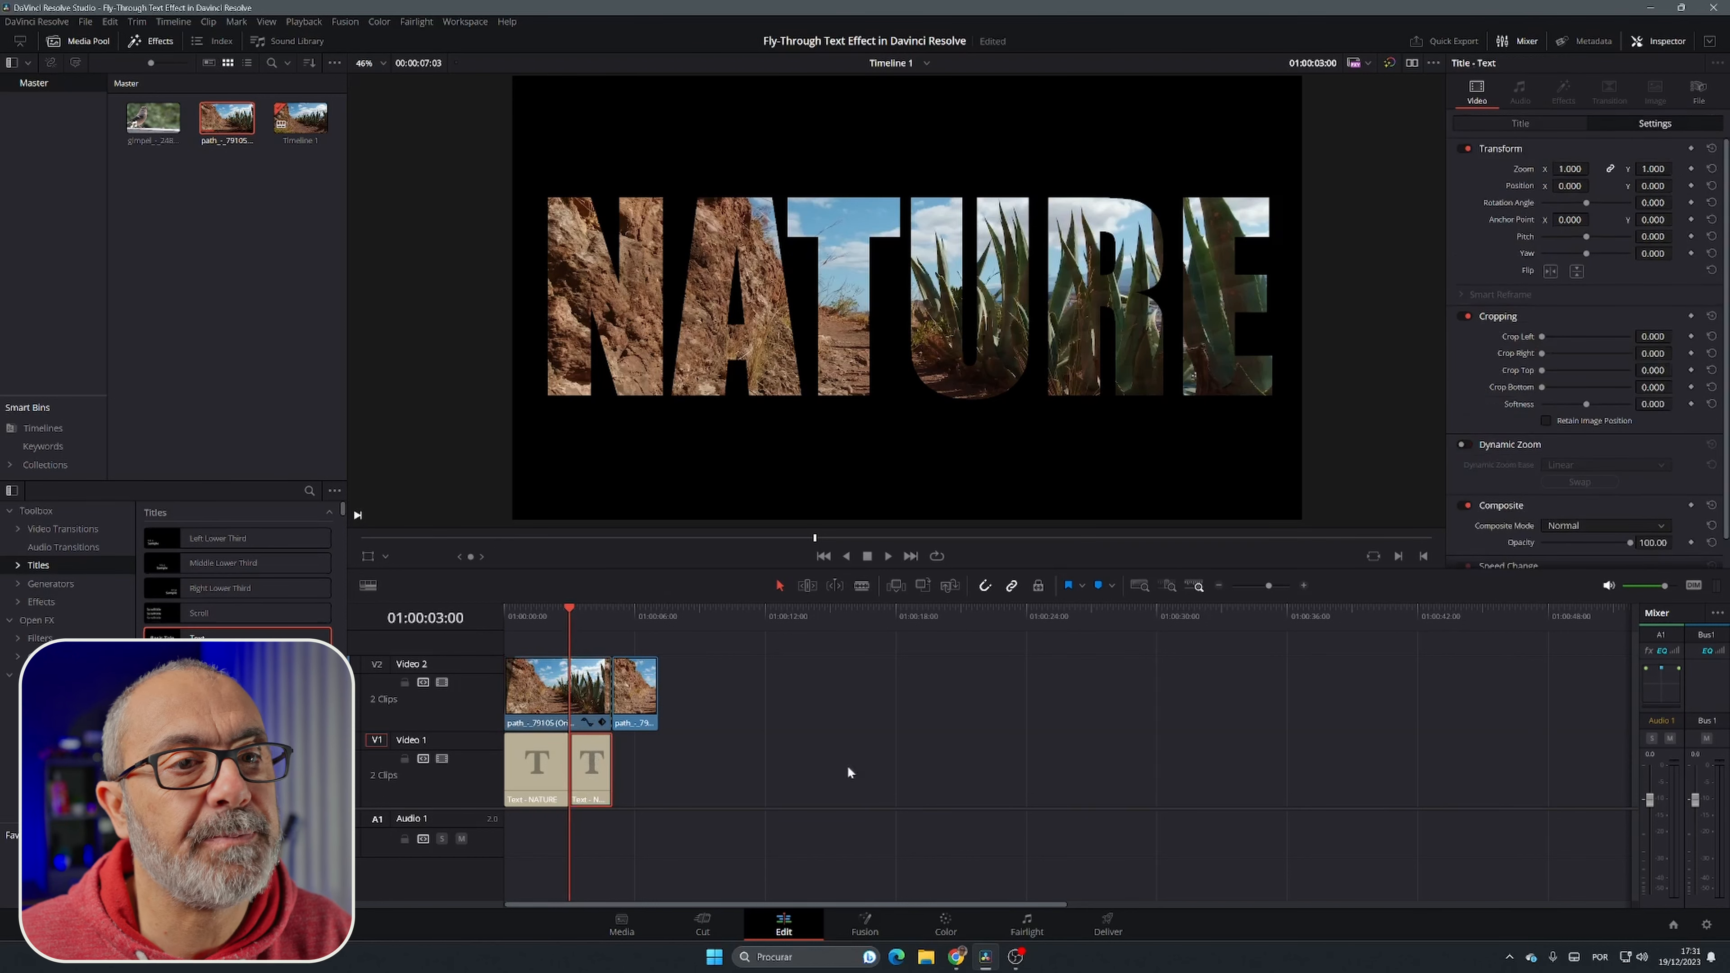
{"action": "left_click", "coordinate": [1466, 445]}
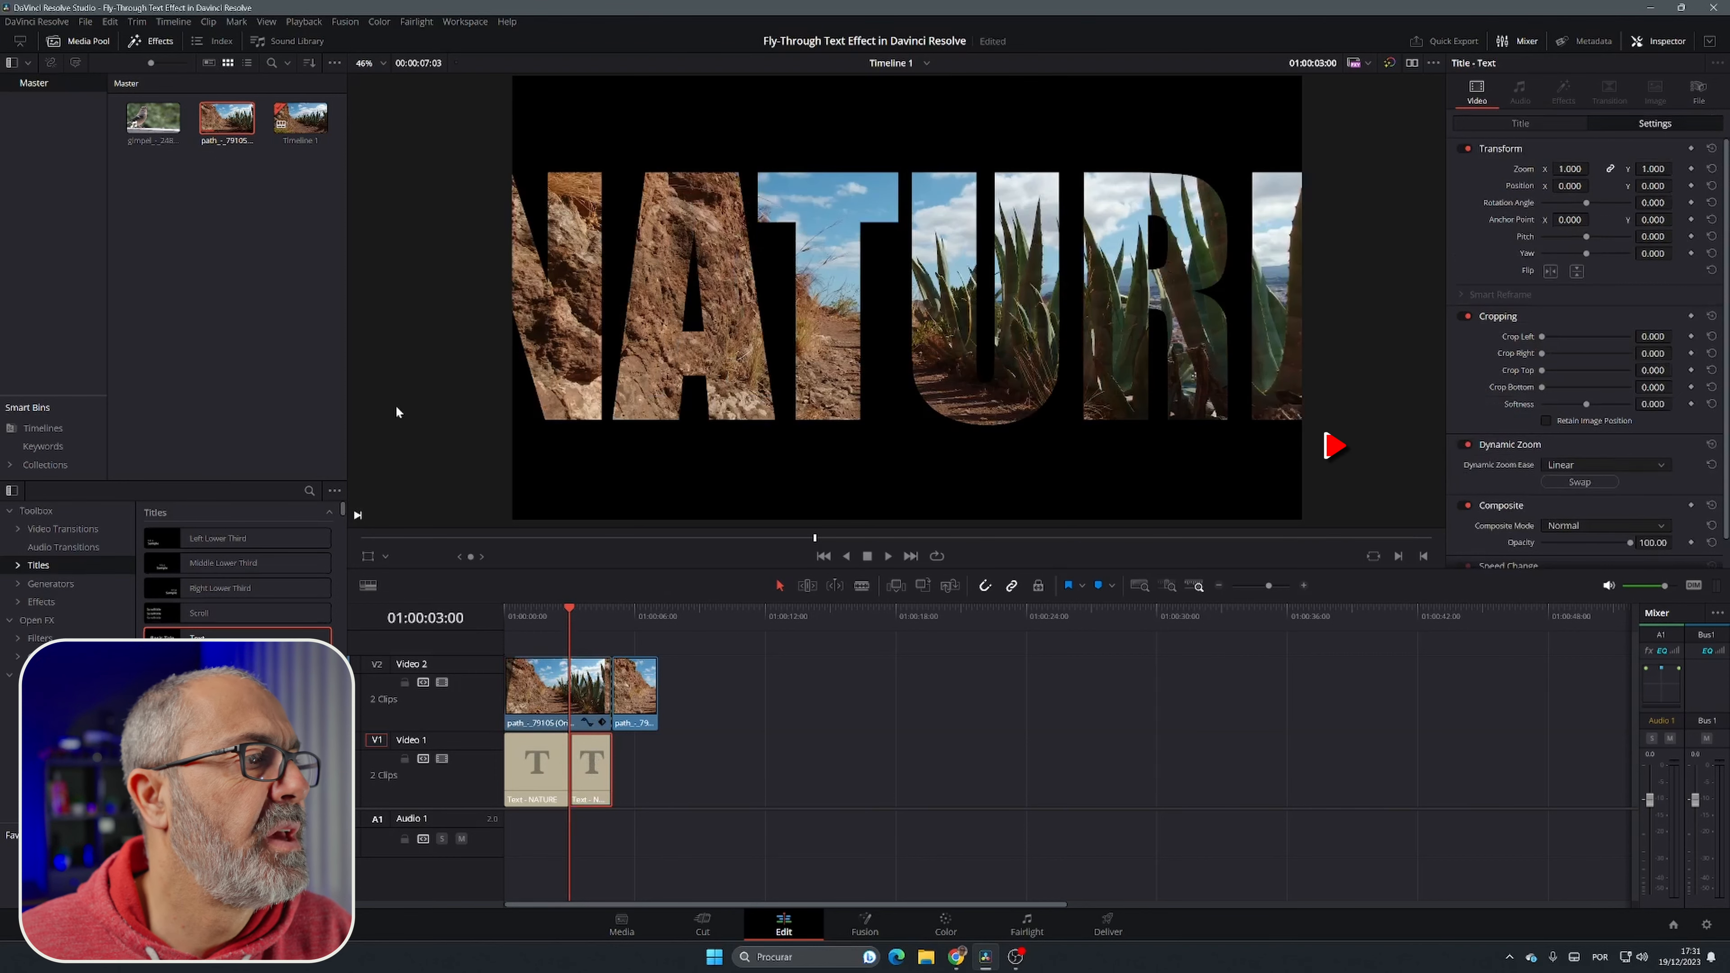
Step: Show the Dynamic Zoom overlay and set the start frame to the full picture and the end frame to a tiny area inside the letter T
{"action": "left_click", "coordinate": [385, 556]}
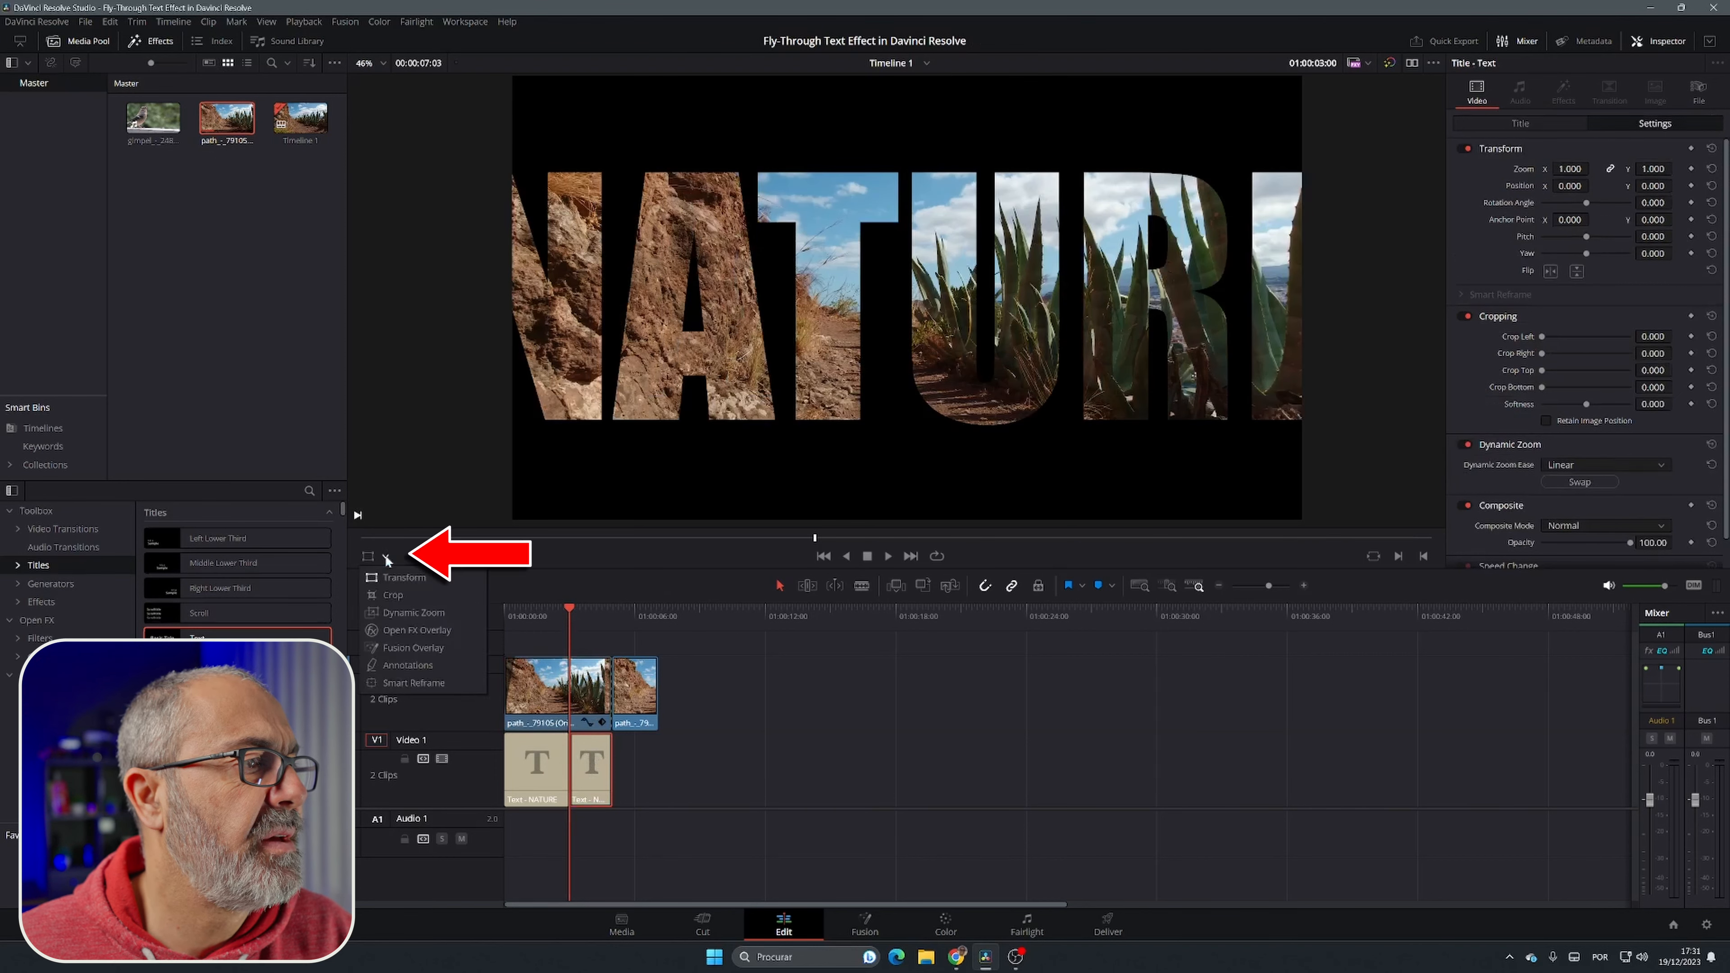
{"action": "left_click", "coordinate": [407, 613]}
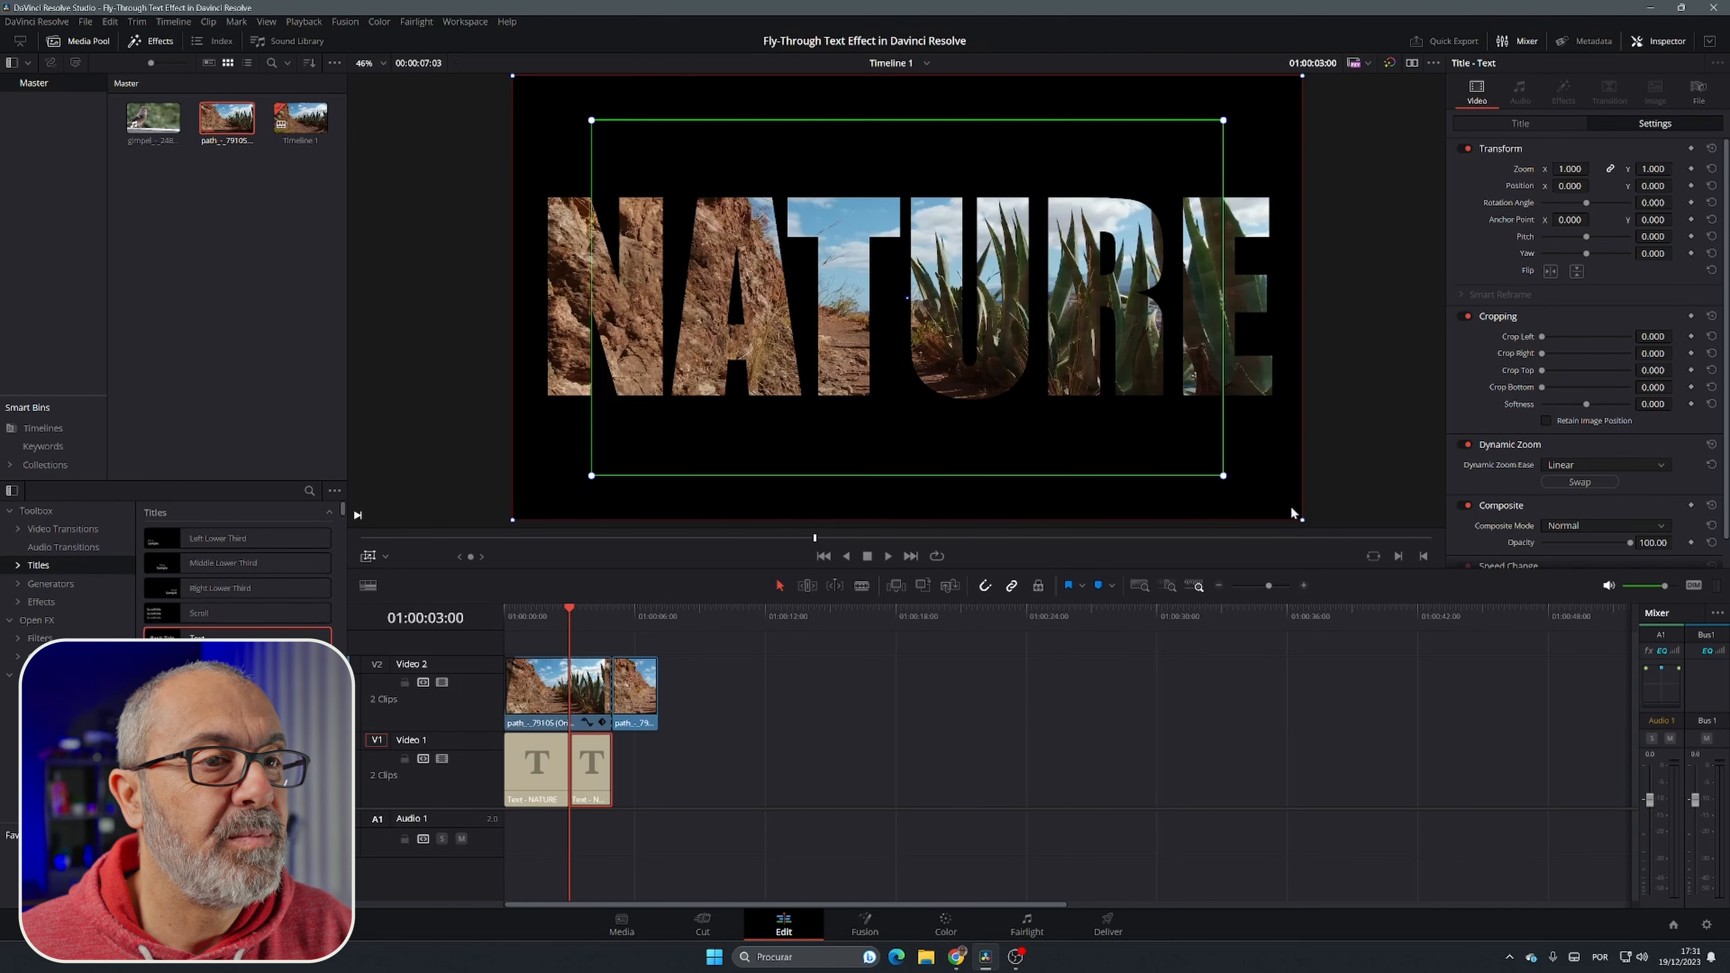
{"action": "mouse_move", "coordinate": [1302, 519]}
{"action": "left_mouse_down"}
{"action": "mouse_move", "coordinate": [1200, 443]}
{"action": "mouse_move", "coordinate": [1239, 490]}
{"action": "mouse_move", "coordinate": [1301, 518]}
{"action": "left_mouse_up"}
{"action": "left_click", "coordinate": [1176, 450]}
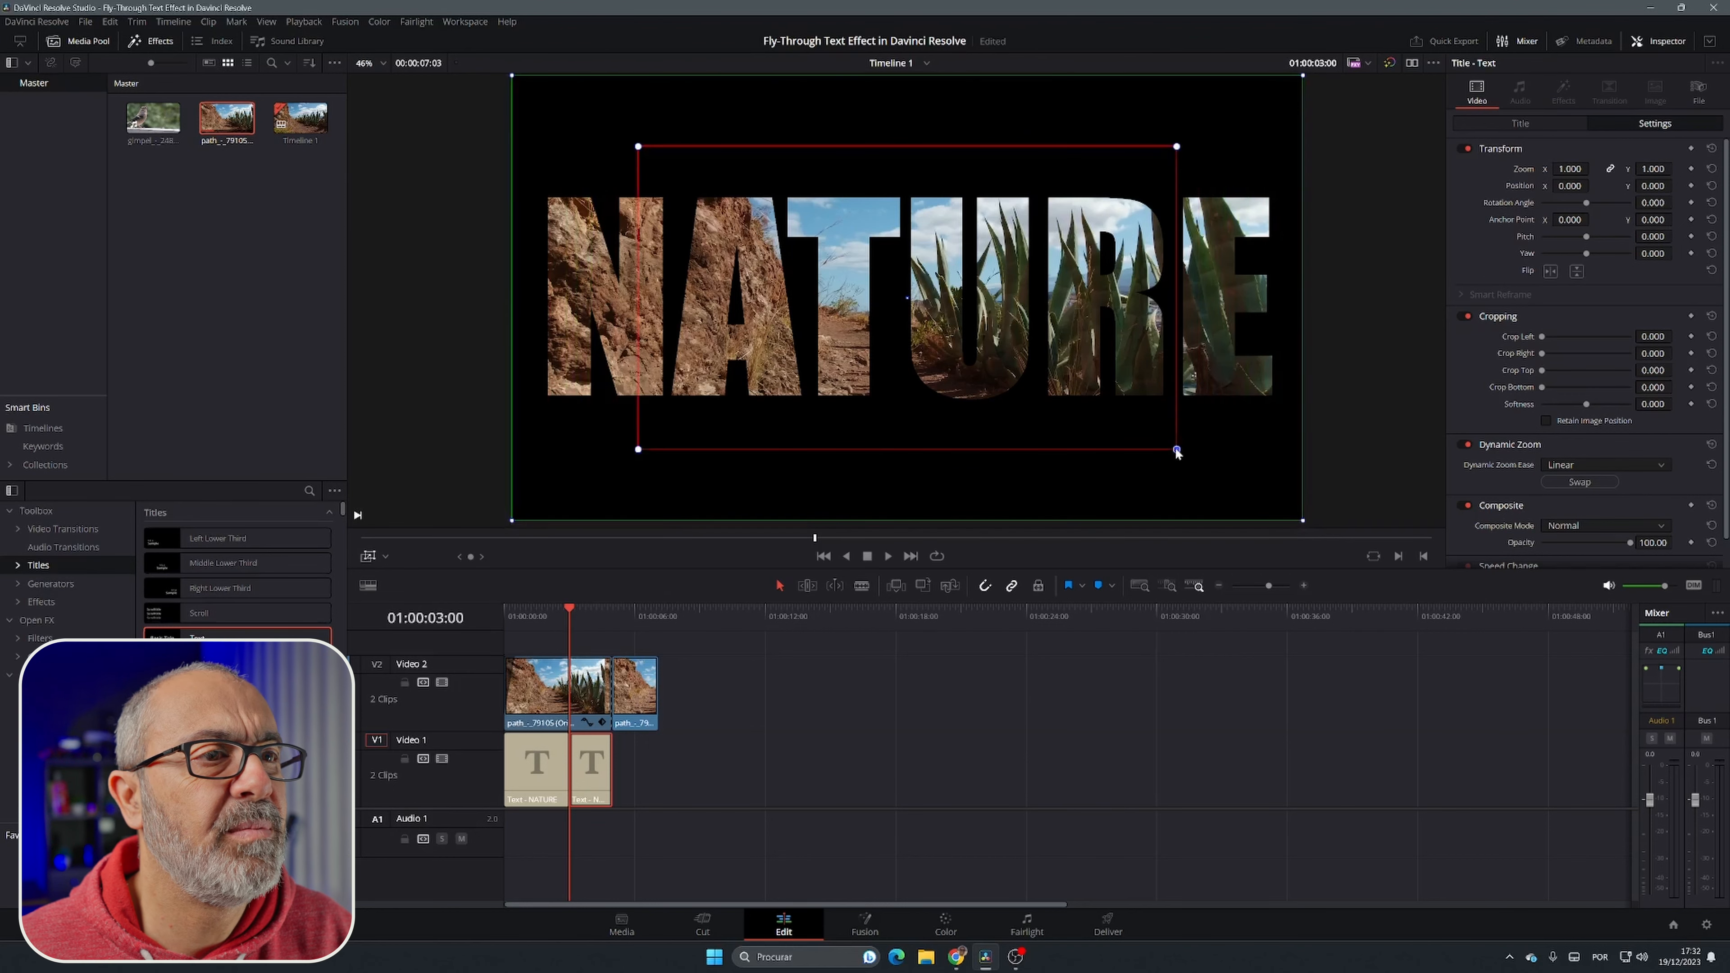
{"action": "left_click_drag", "start_coordinate": [1176, 452], "coordinate": [845, 310]}
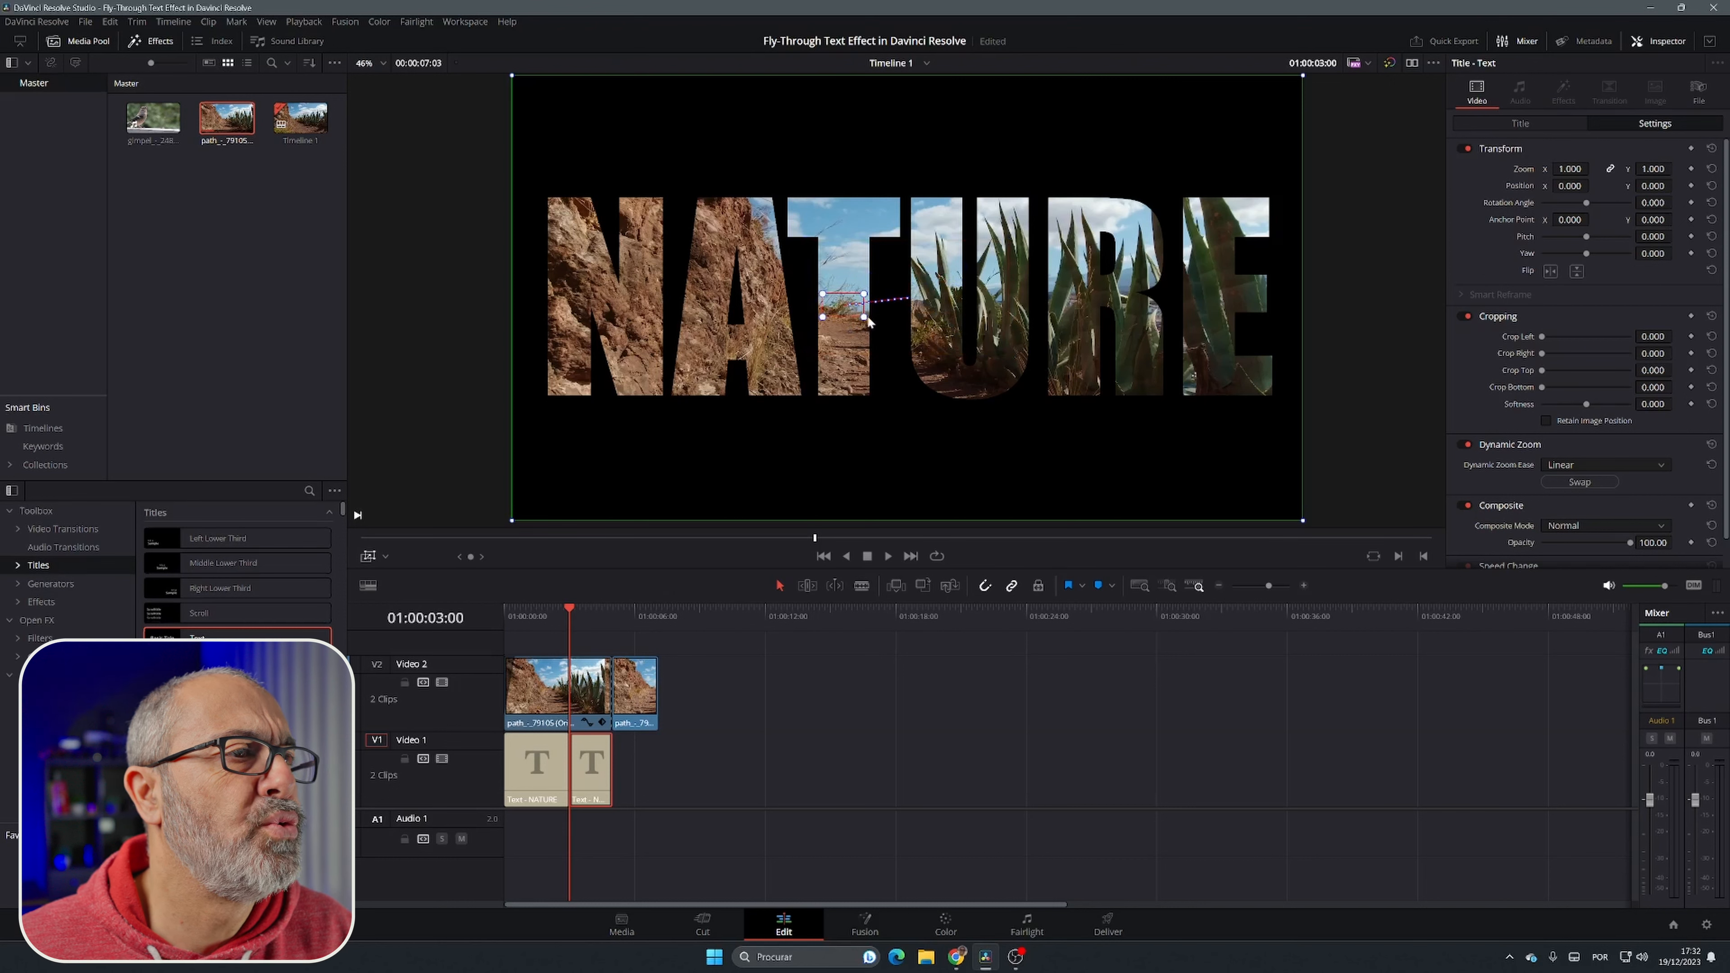
{"action": "left_click_drag", "start_coordinate": [864, 317], "coordinate": [866, 317]}
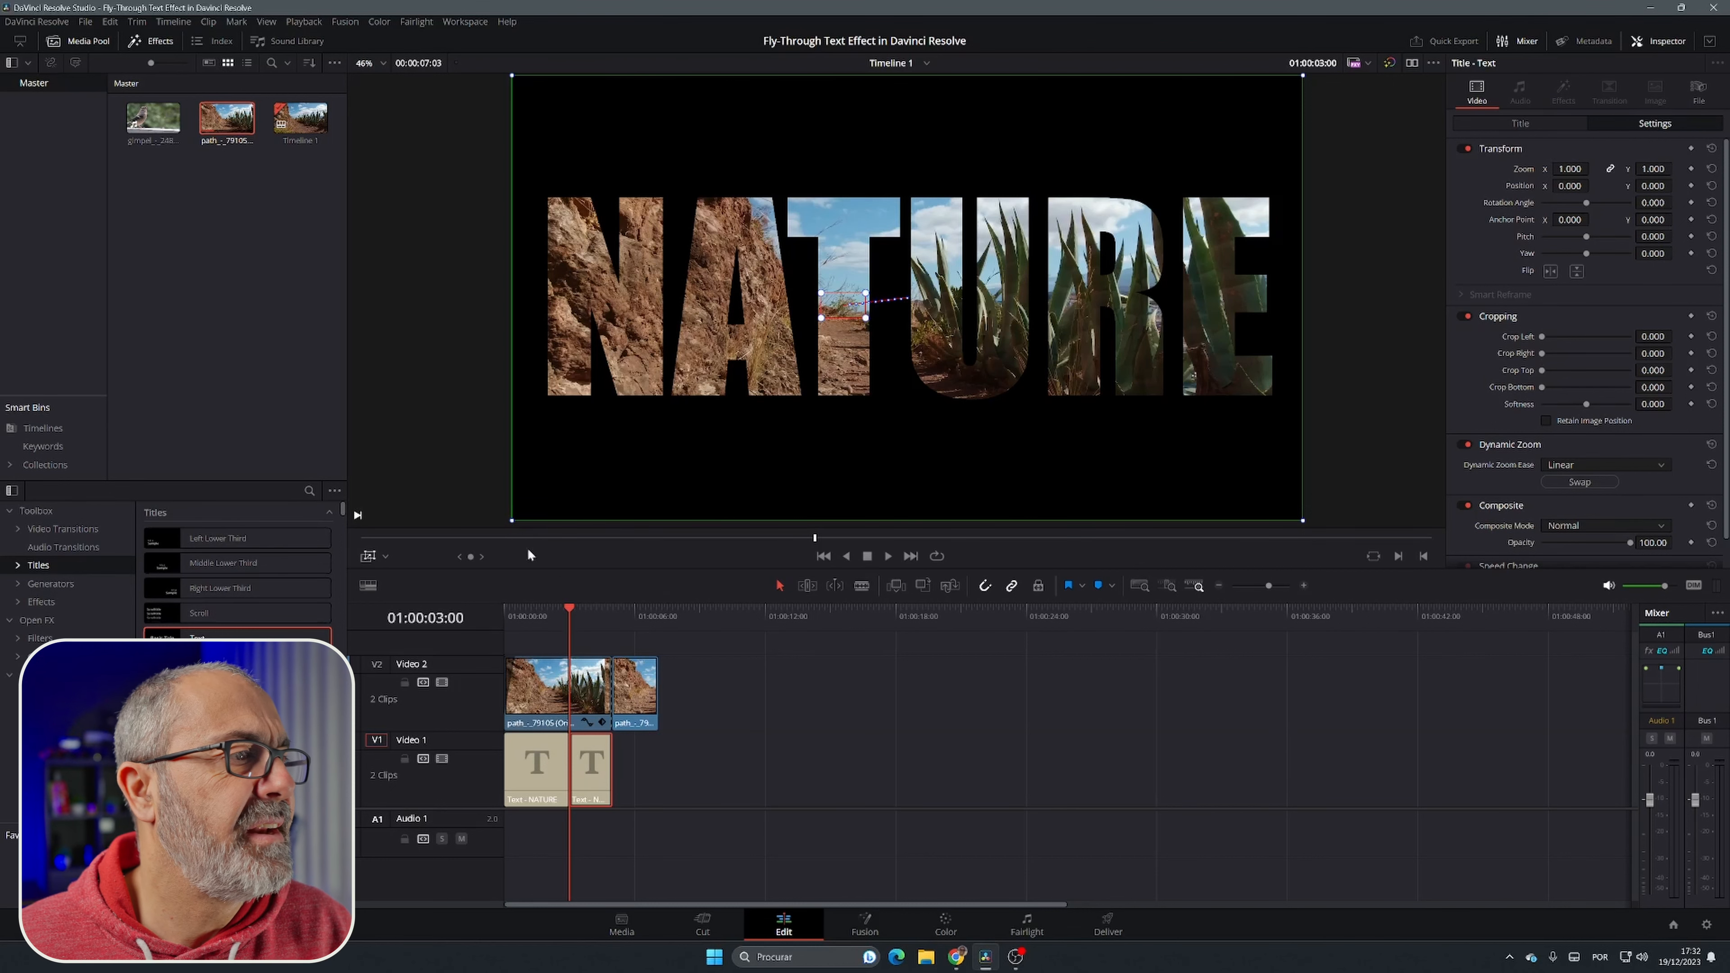
Step: Hide the Dynamic Zoom overlay and play the timeline from the start to review the zoom through the title
{"action": "left_click", "coordinate": [368, 555]}
{"action": "left_click", "coordinate": [823, 556]}
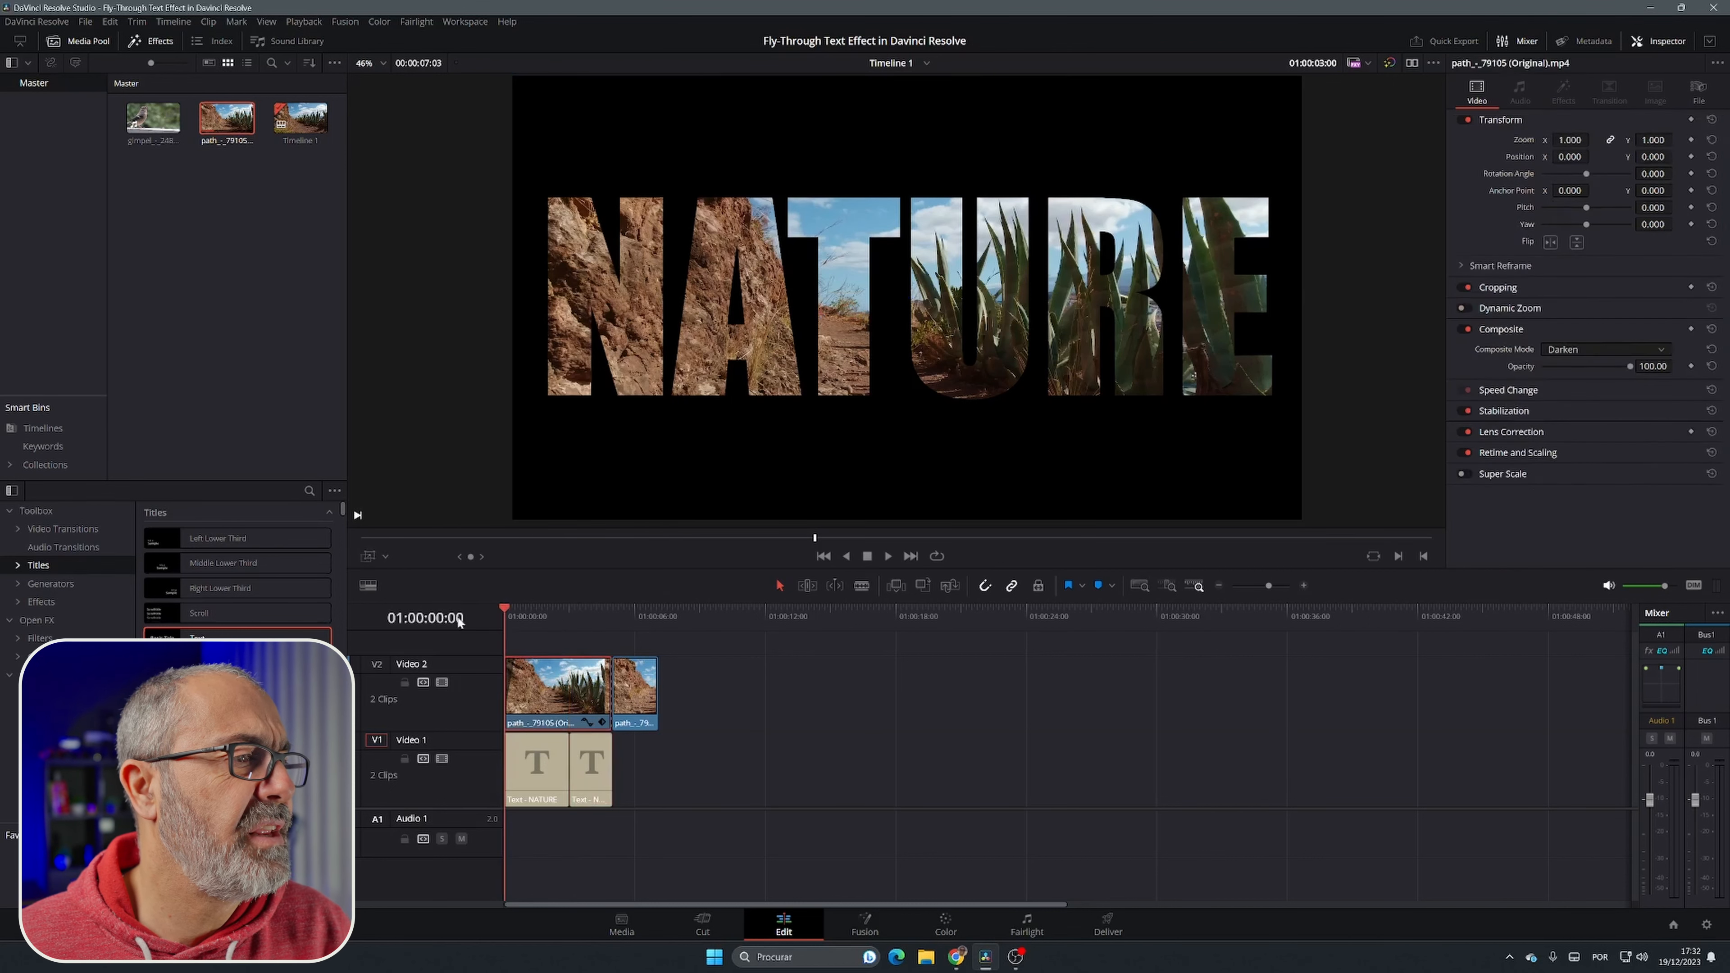
{"action": "left_click", "coordinate": [889, 556]}
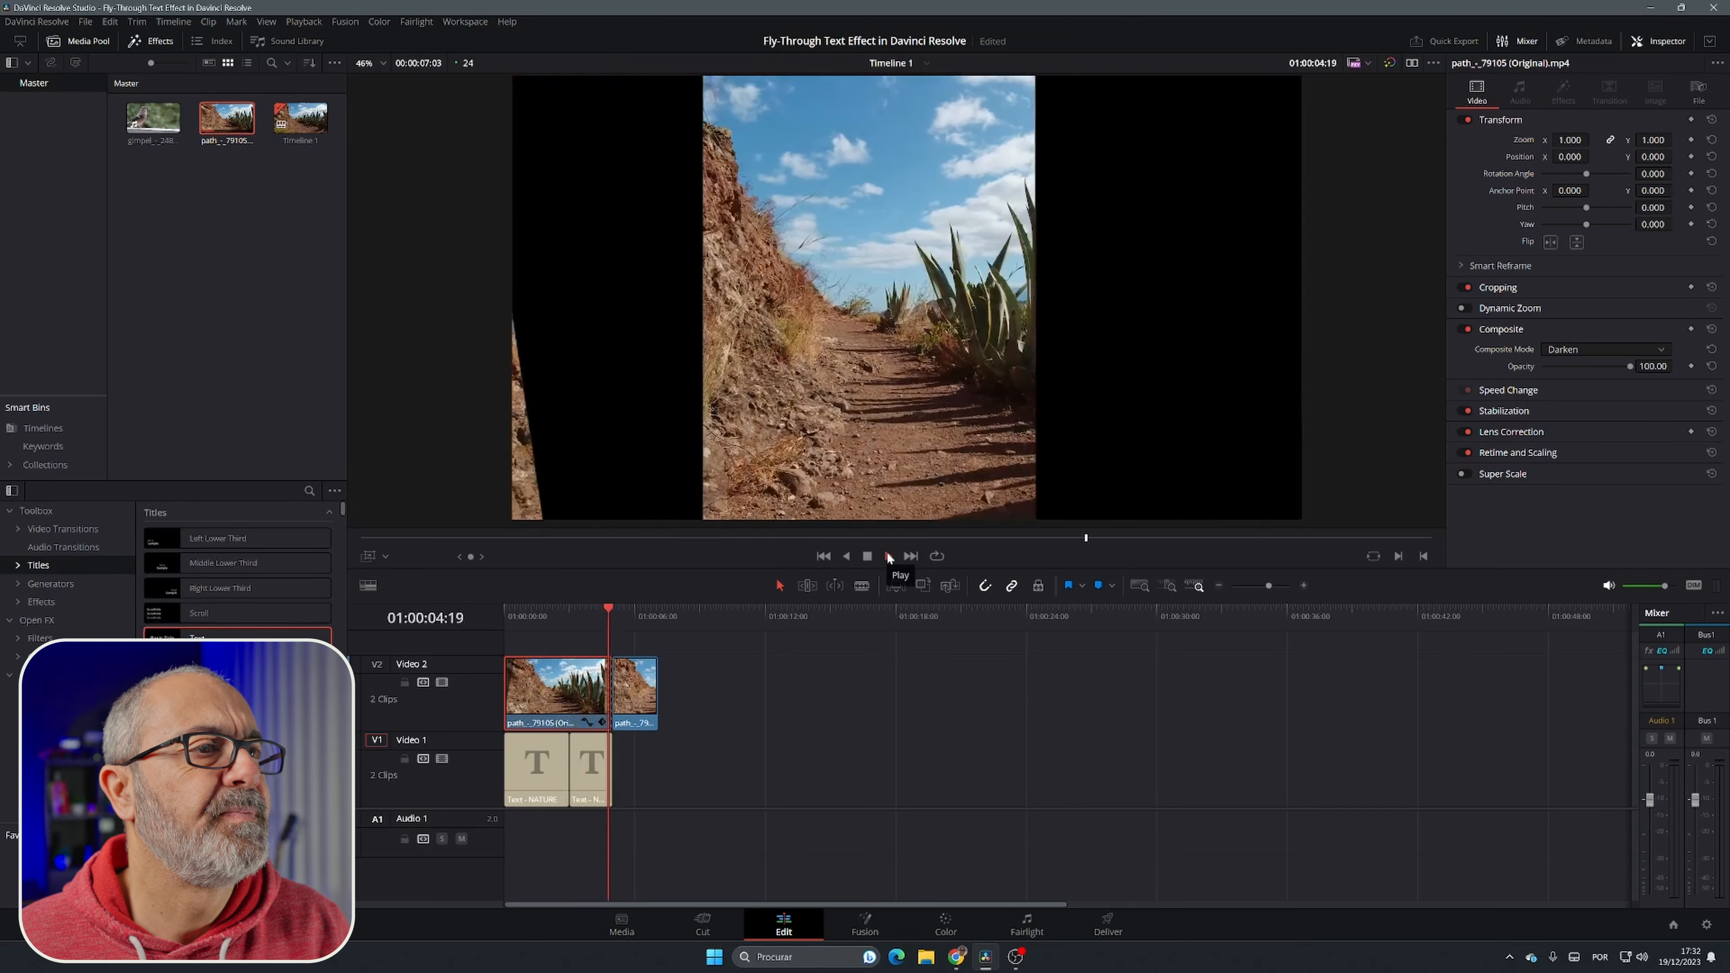
{"action": "left_click", "coordinate": [867, 556]}
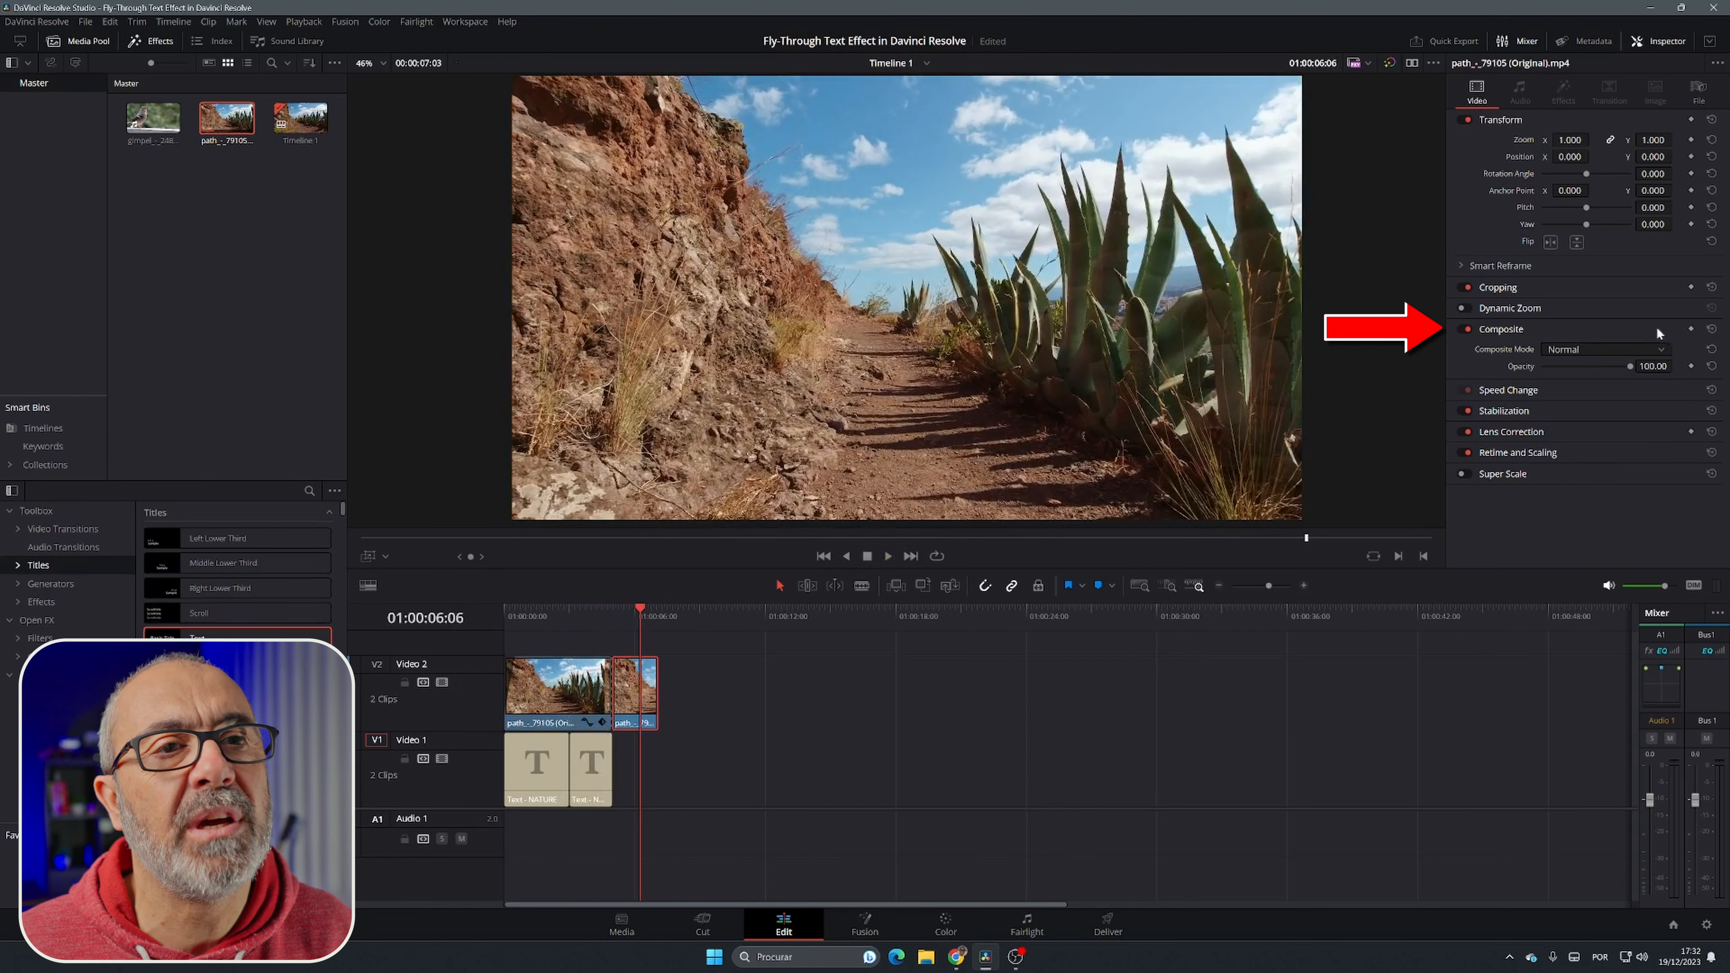
Step: Set the second title segment's Dynamic Zoom ease to Ease In and Out and play the timeline from the start
{"action": "left_click", "coordinate": [593, 769]}
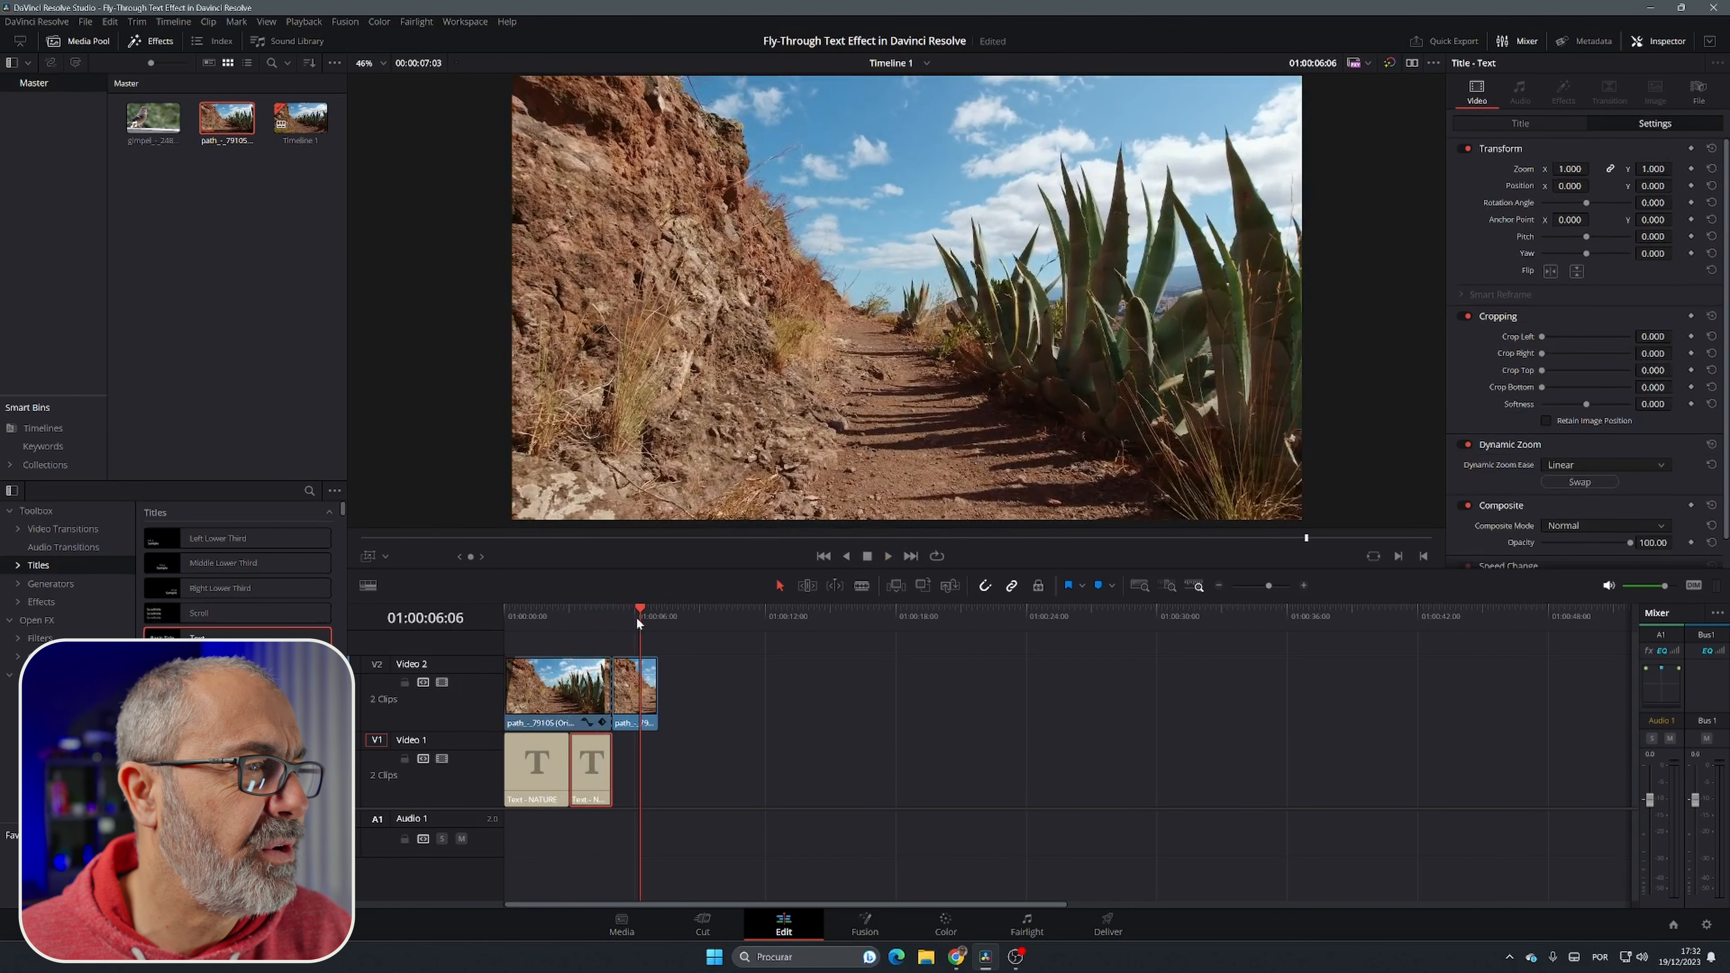
{"action": "left_click_drag", "start_coordinate": [640, 621], "coordinate": [594, 639]}
{"action": "left_click", "coordinate": [603, 749]}
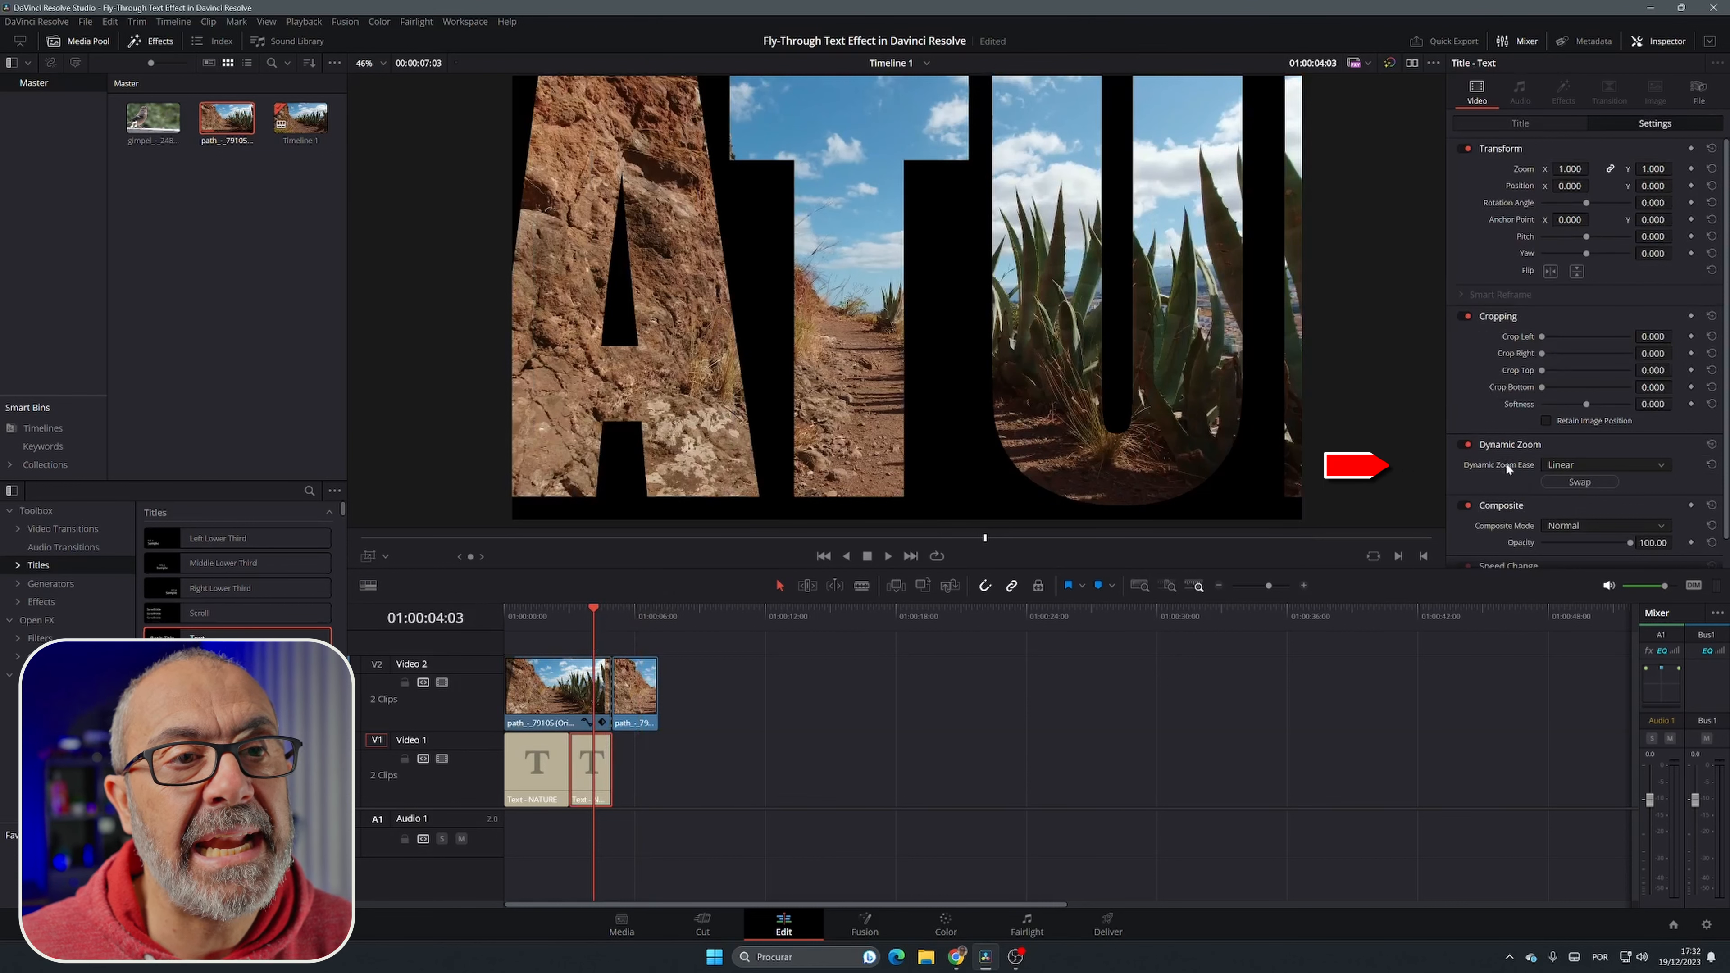
{"action": "left_click", "coordinate": [1563, 464]}
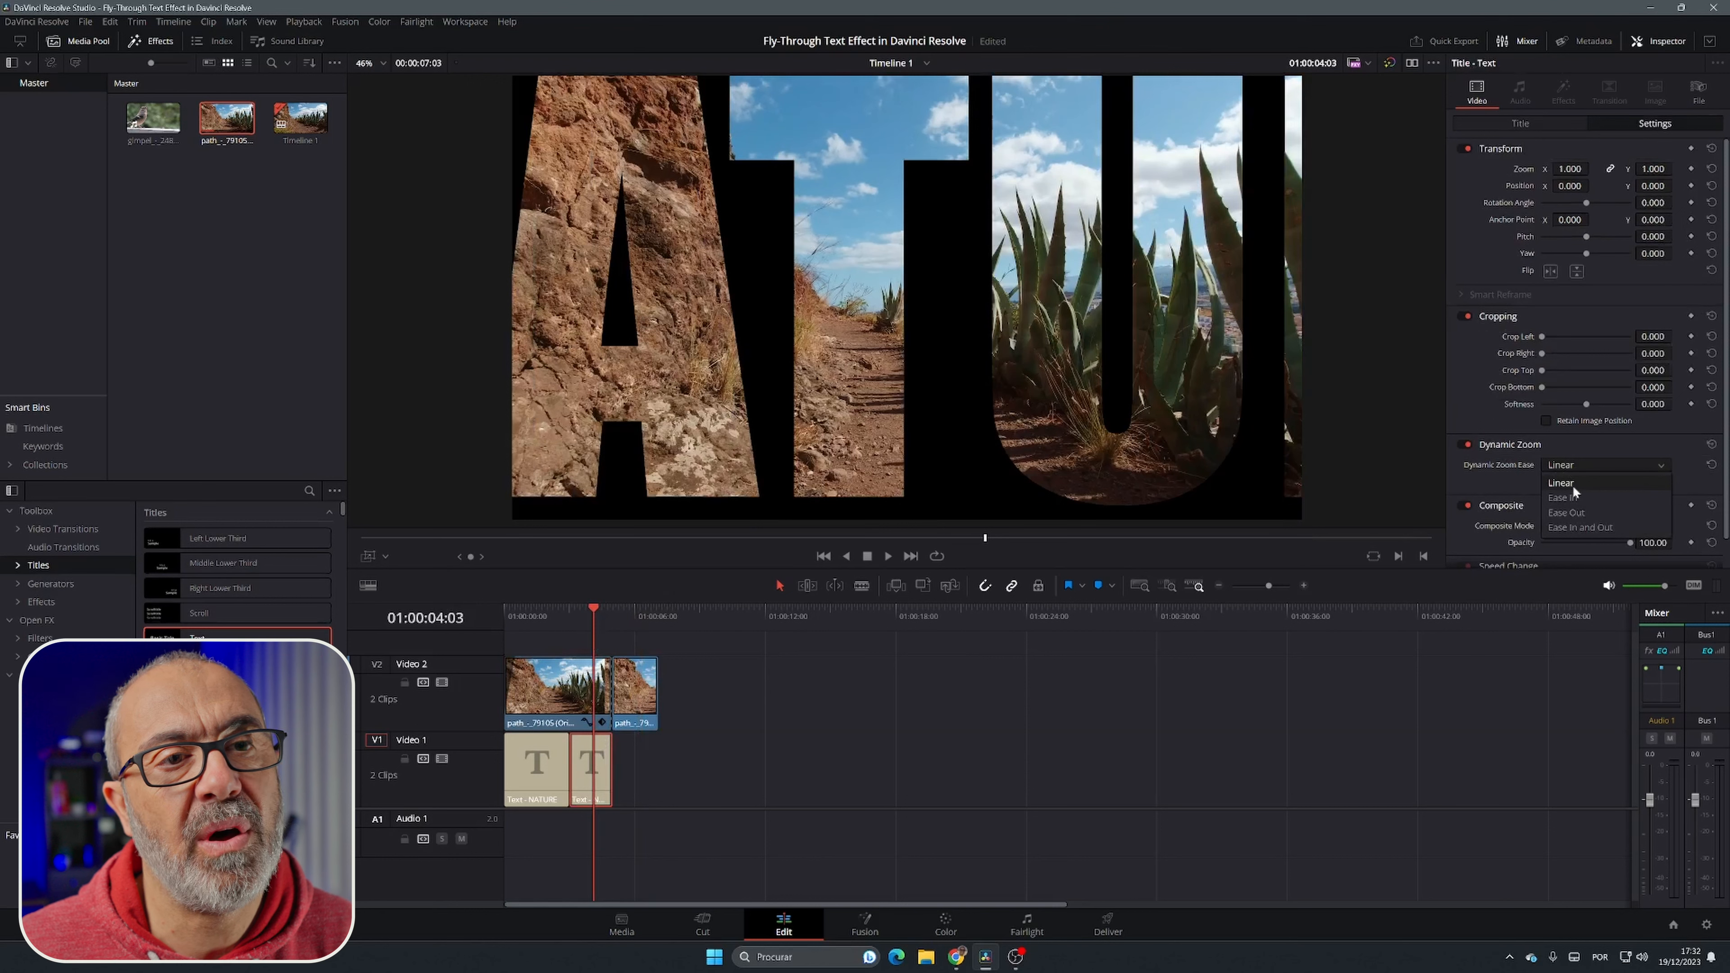
{"action": "left_click", "coordinate": [1599, 525]}
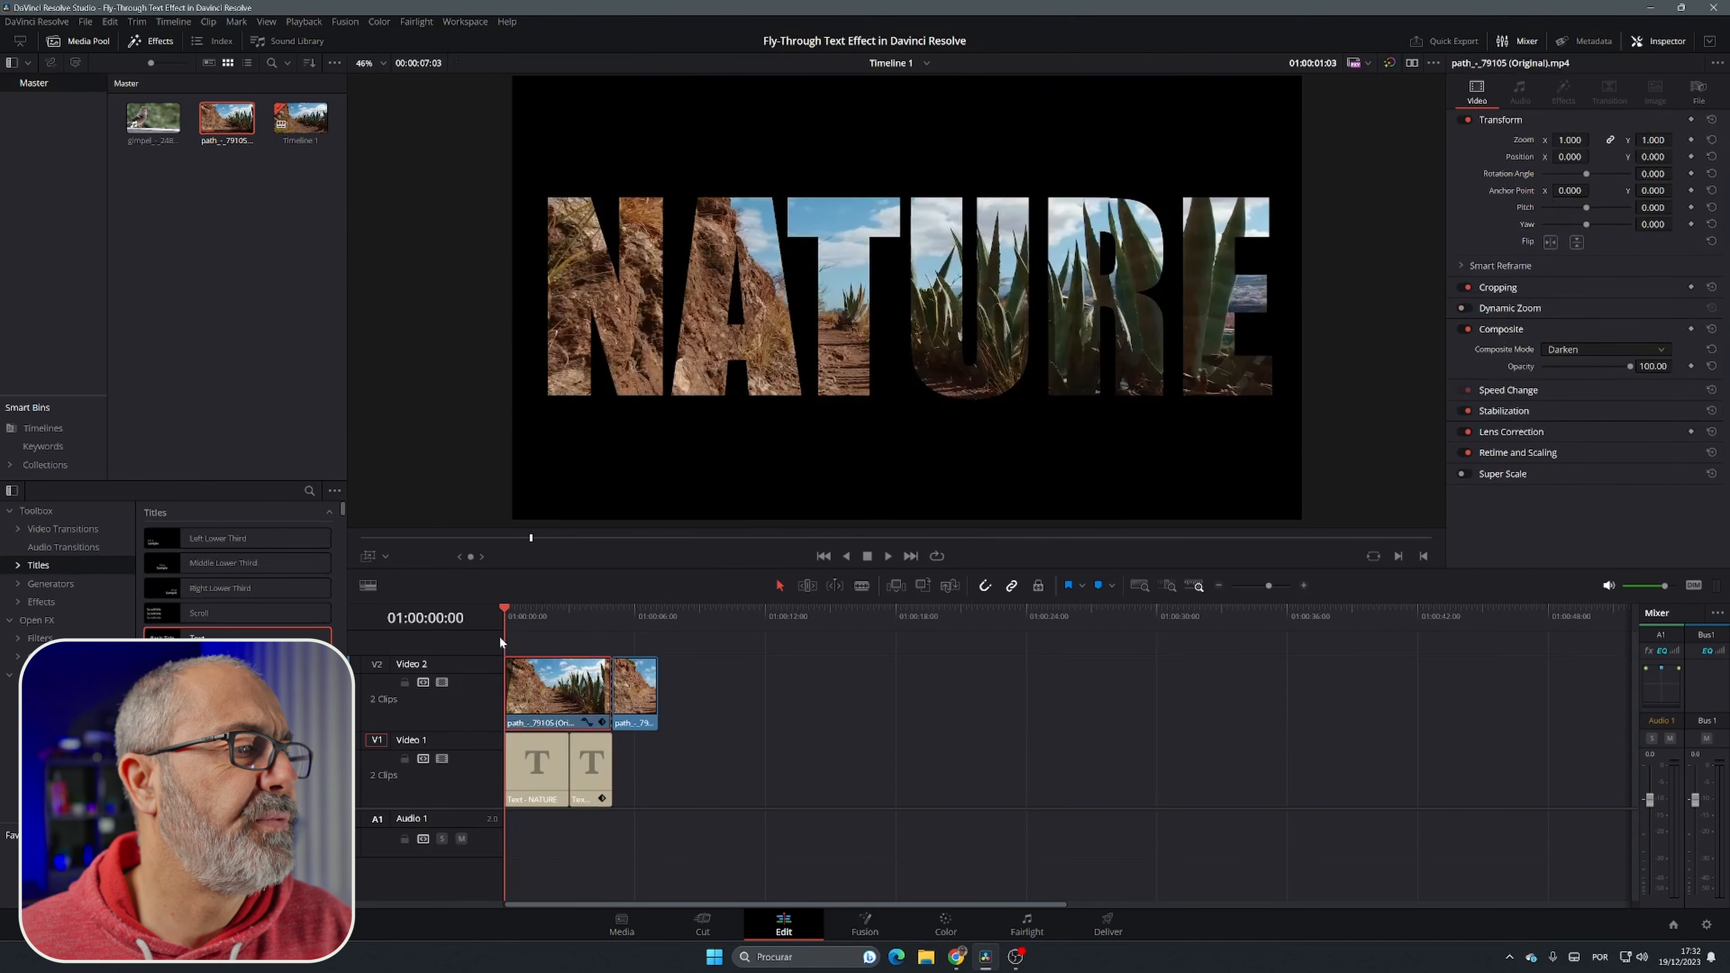
{"action": "left_click", "coordinate": [886, 556]}
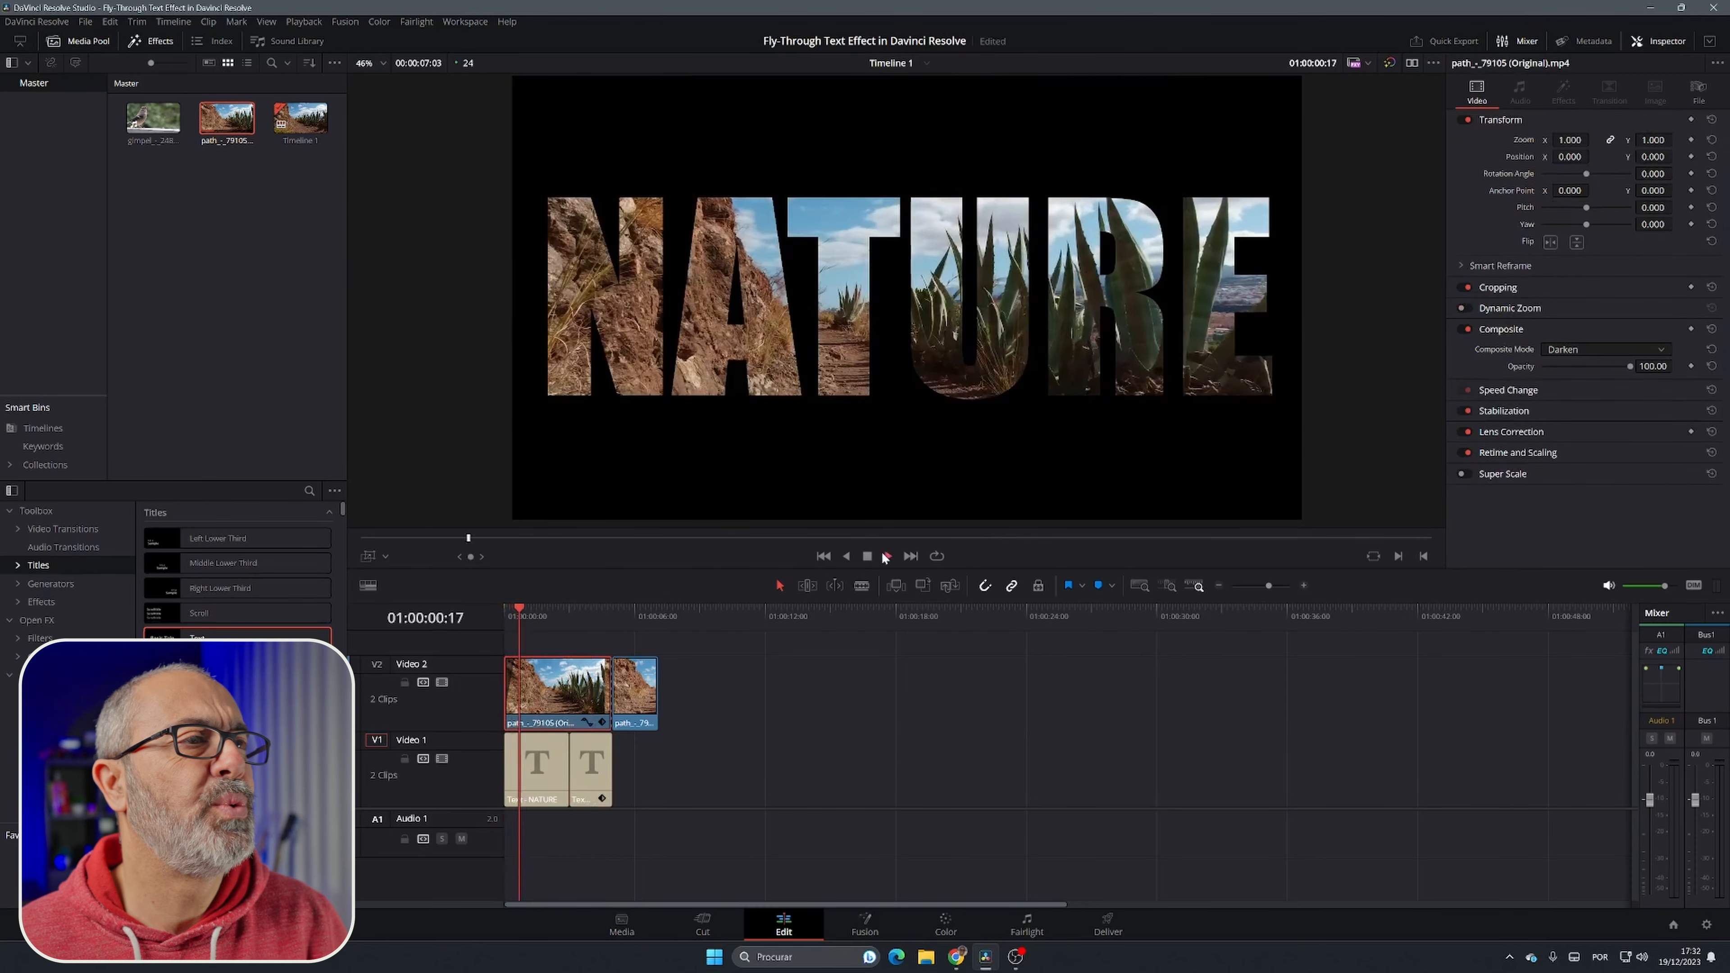